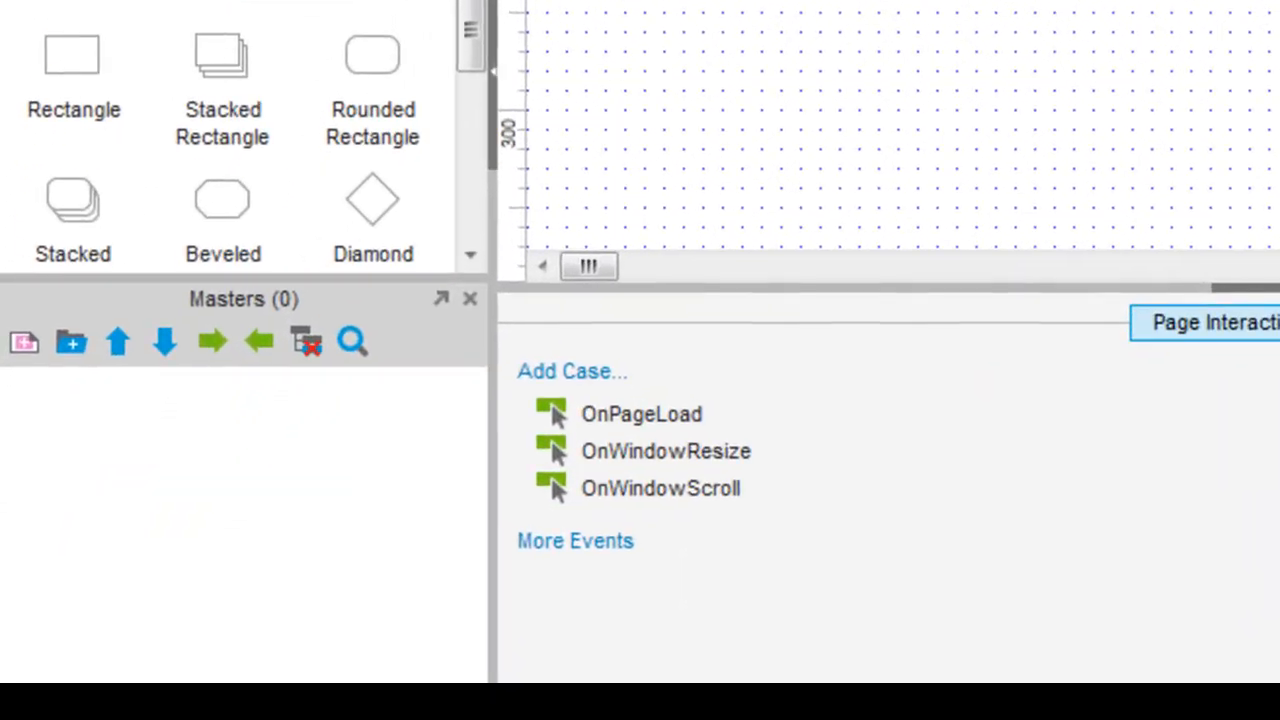
# Step: Add a new master with its default name and open it for editing
pyautogui.click(24, 350)
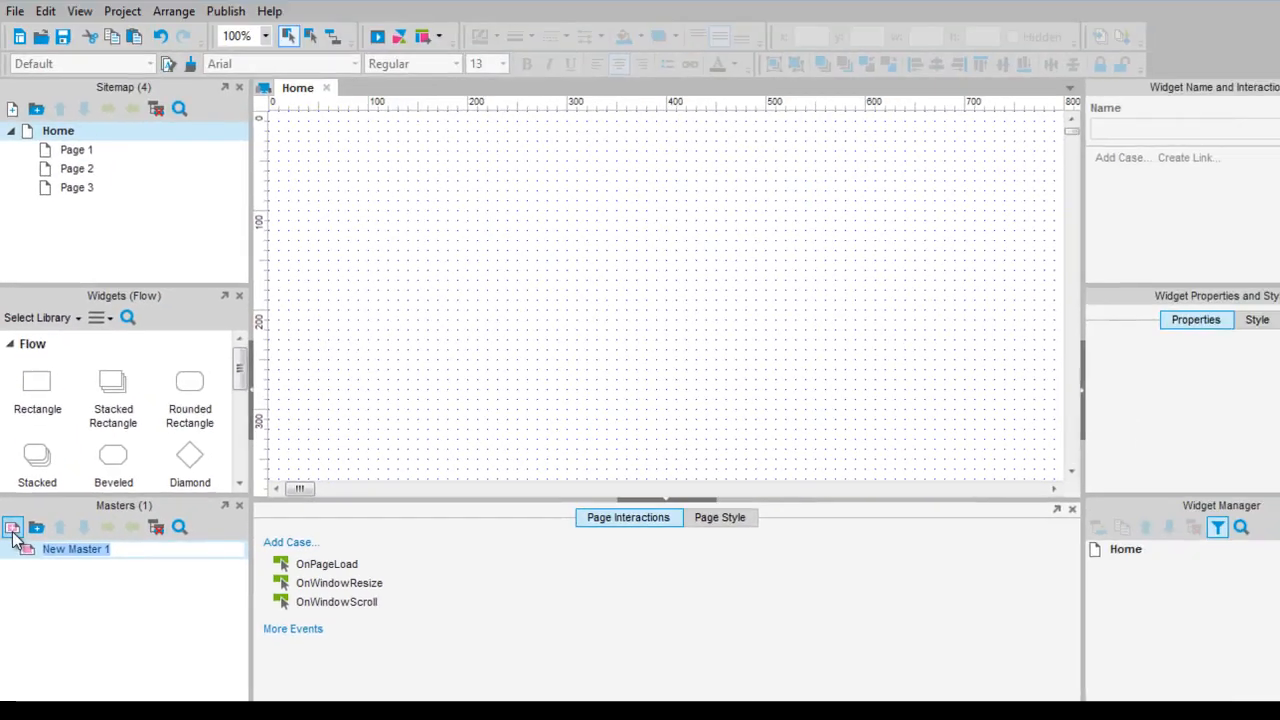
pyautogui.click(116, 384)
pyautogui.doubleClick(57, 564)
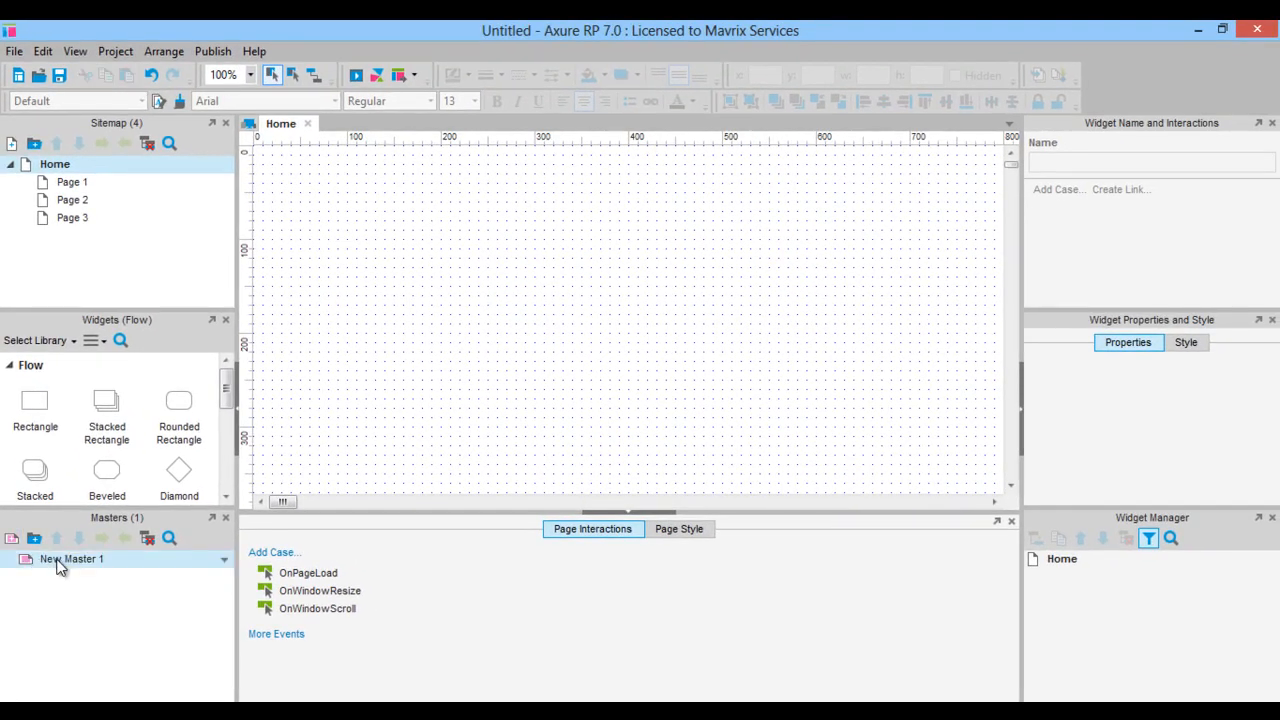
# Step: Switch to the Default widget library and place a placeholder labelled LOGO at x 20, y 20
pyautogui.click(30, 340)
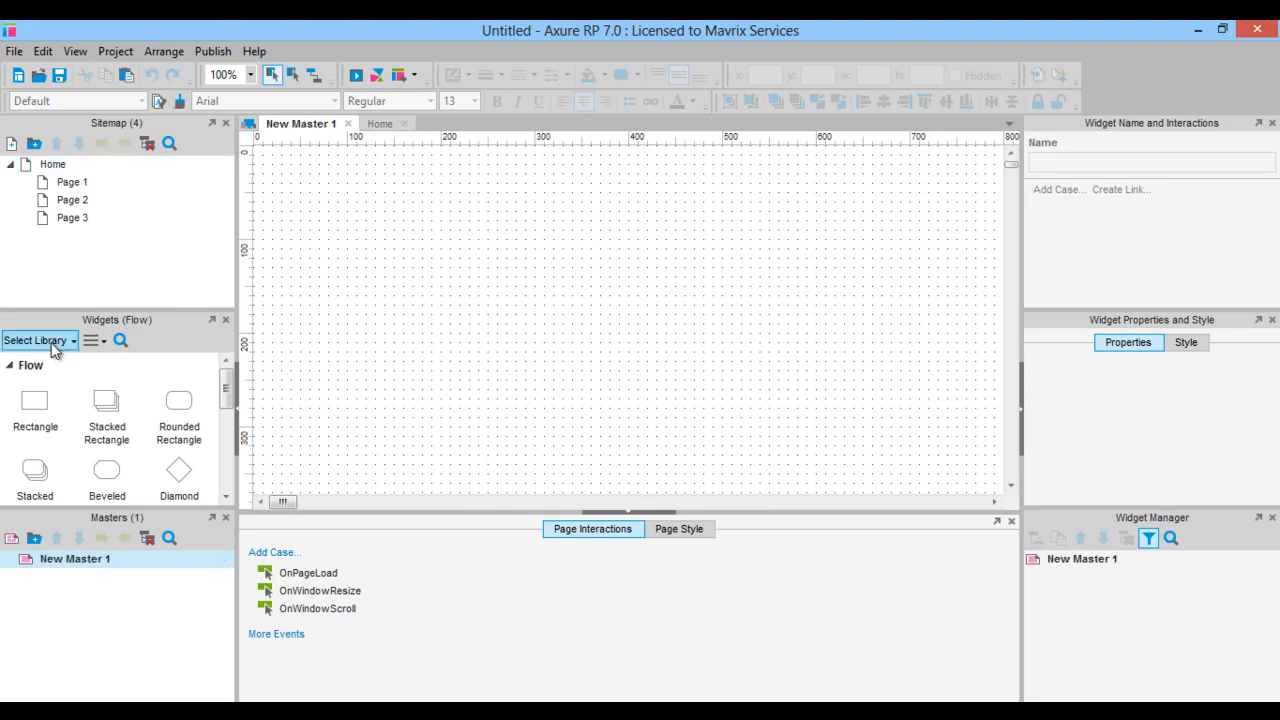
pyautogui.click(51, 371)
pyautogui.moveTo(228, 383); pyautogui.dragTo(229, 398)
pyautogui.click(35, 430)
pyautogui.moveTo(35, 430); pyautogui.dragTo(273, 170)
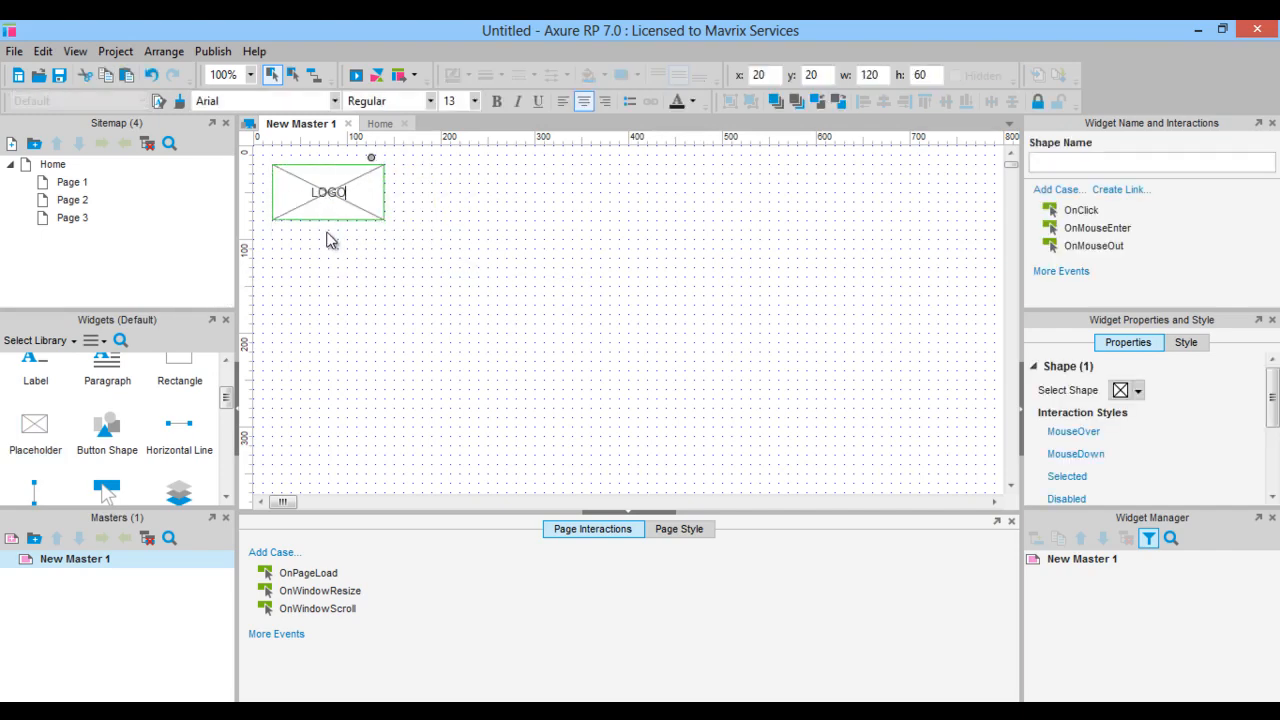
pyautogui.click(329, 238)
# Step: Place a label beside the logo at x 160, y 42 and set its text to Home
pyautogui.moveTo(43, 396); pyautogui.dragTo(405, 187)
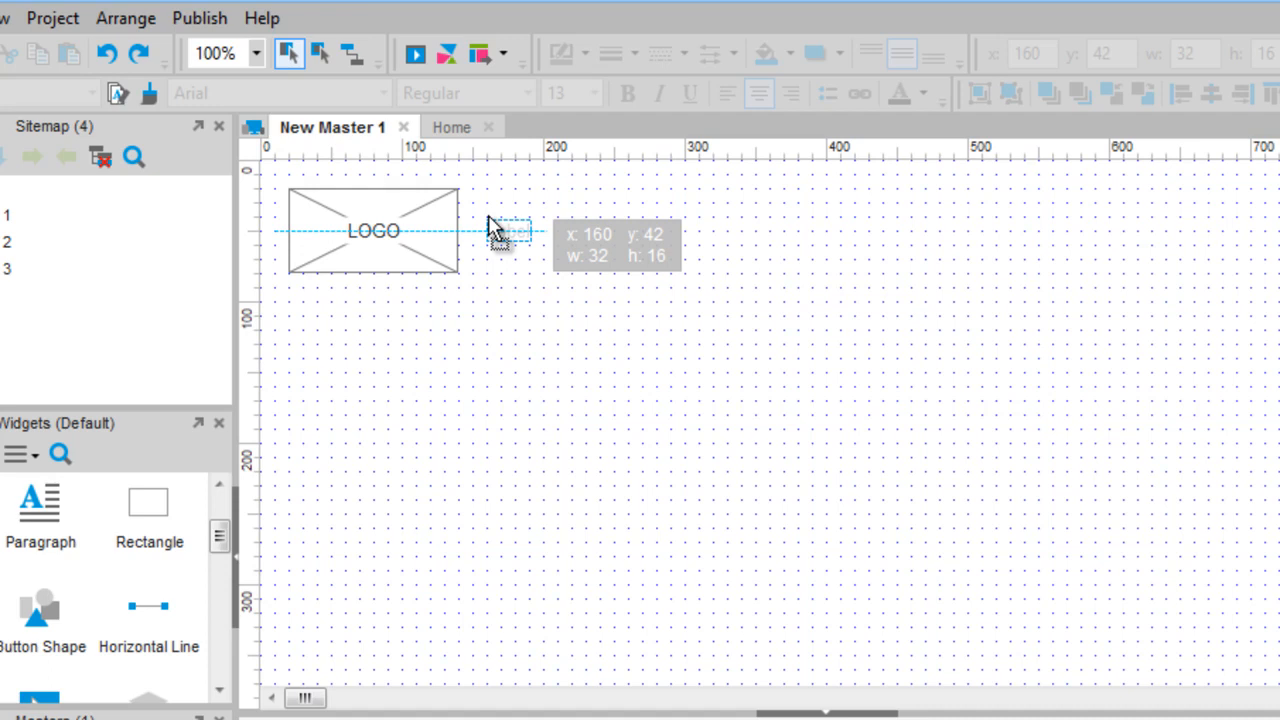
pyautogui.moveTo(490, 226); pyautogui.dragTo(490, 226)
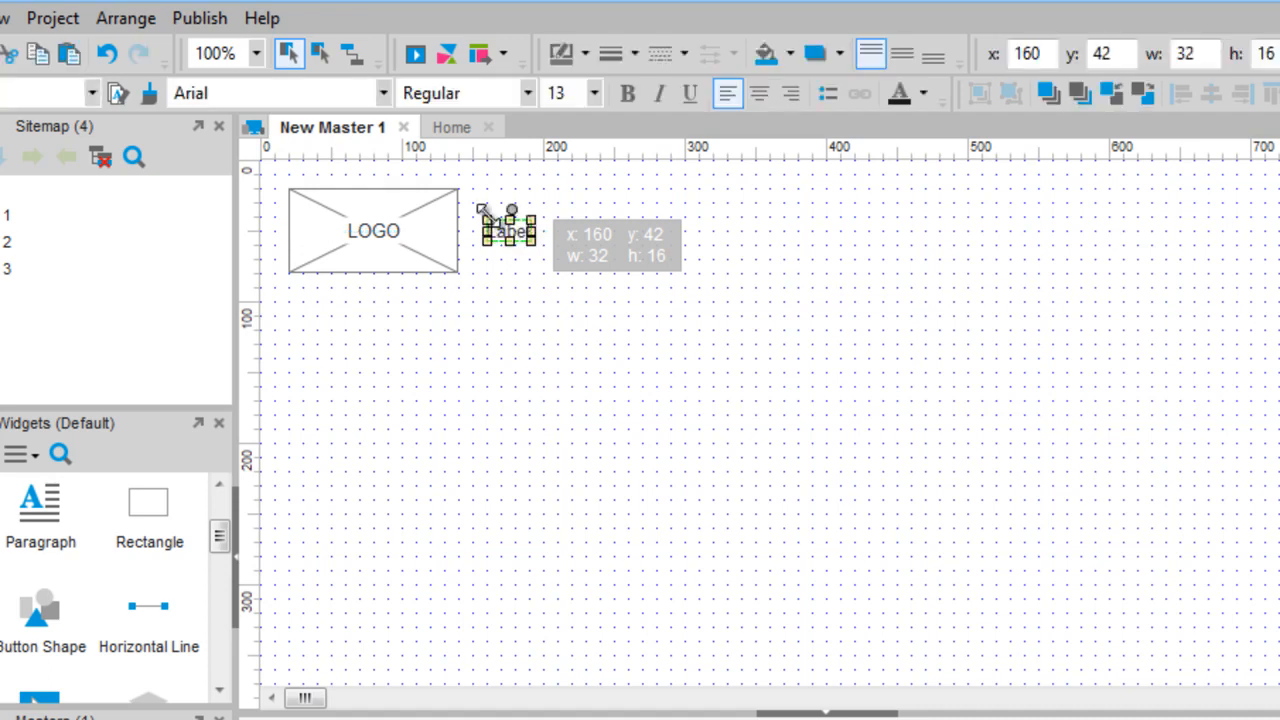
pyautogui.doubleClick(501, 232)
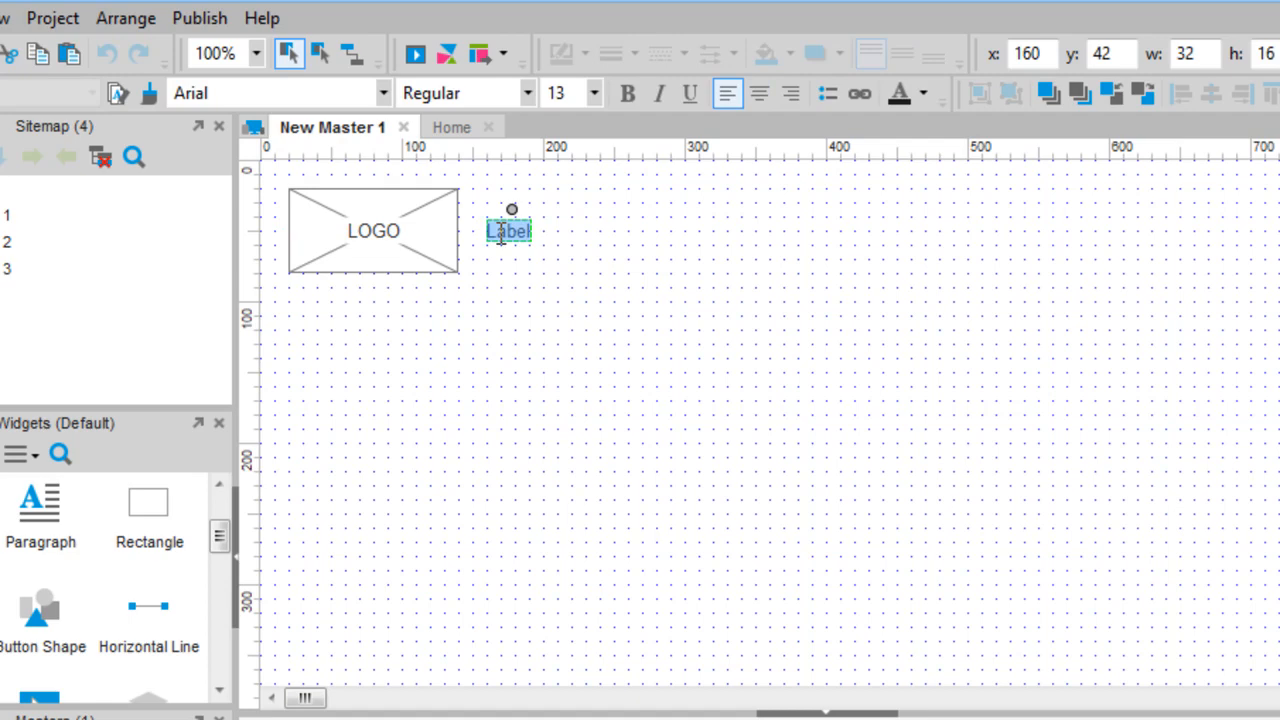
pyautogui.write('Home')
pyautogui.click(503, 303)
# Step: Duplicate the Home label along the same row to make menu labels reading Page 1, Page 2 and Page 3
pyautogui.click(510, 240)
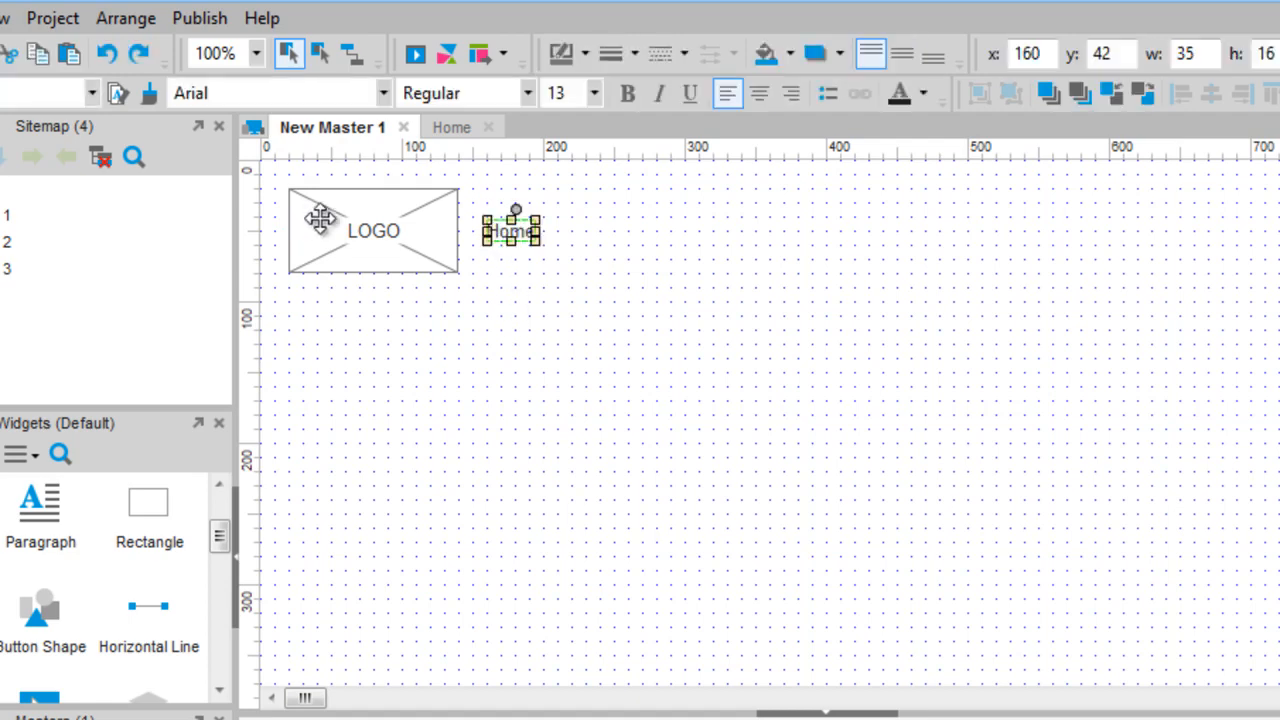
pyautogui.moveTo(502, 230); pyautogui.dragTo(584, 230)
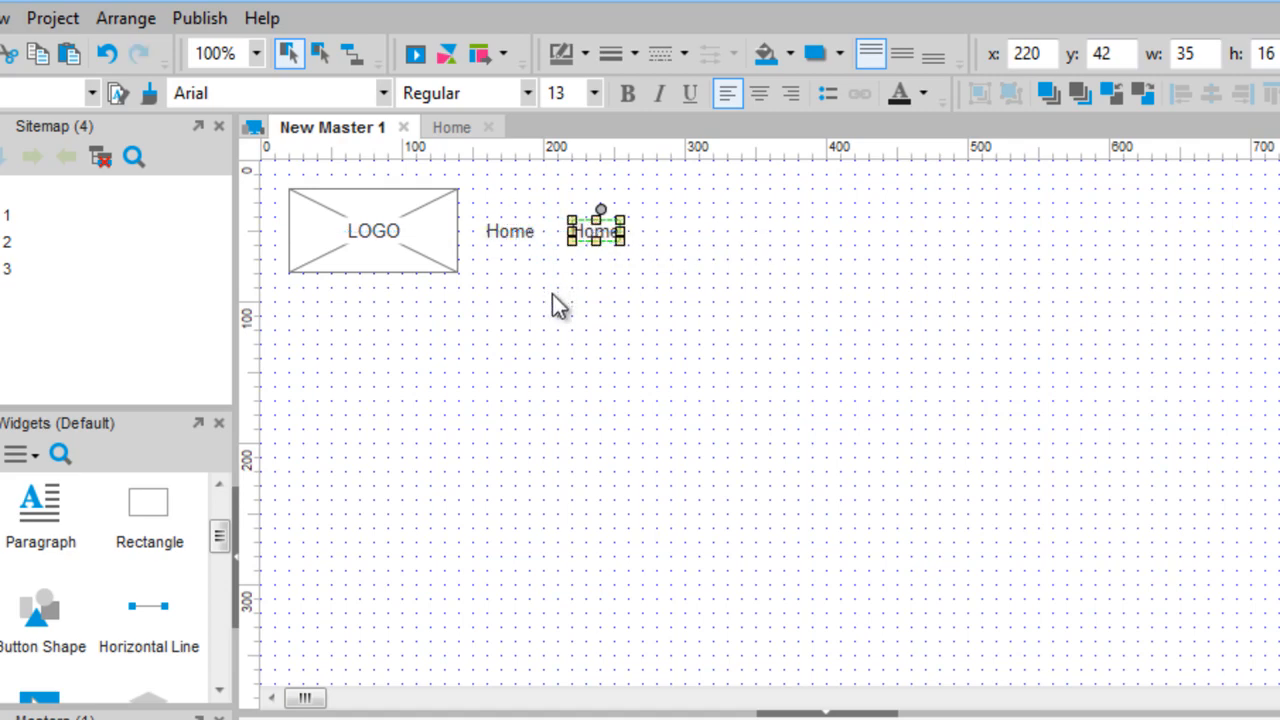
pyautogui.write('Page 1')
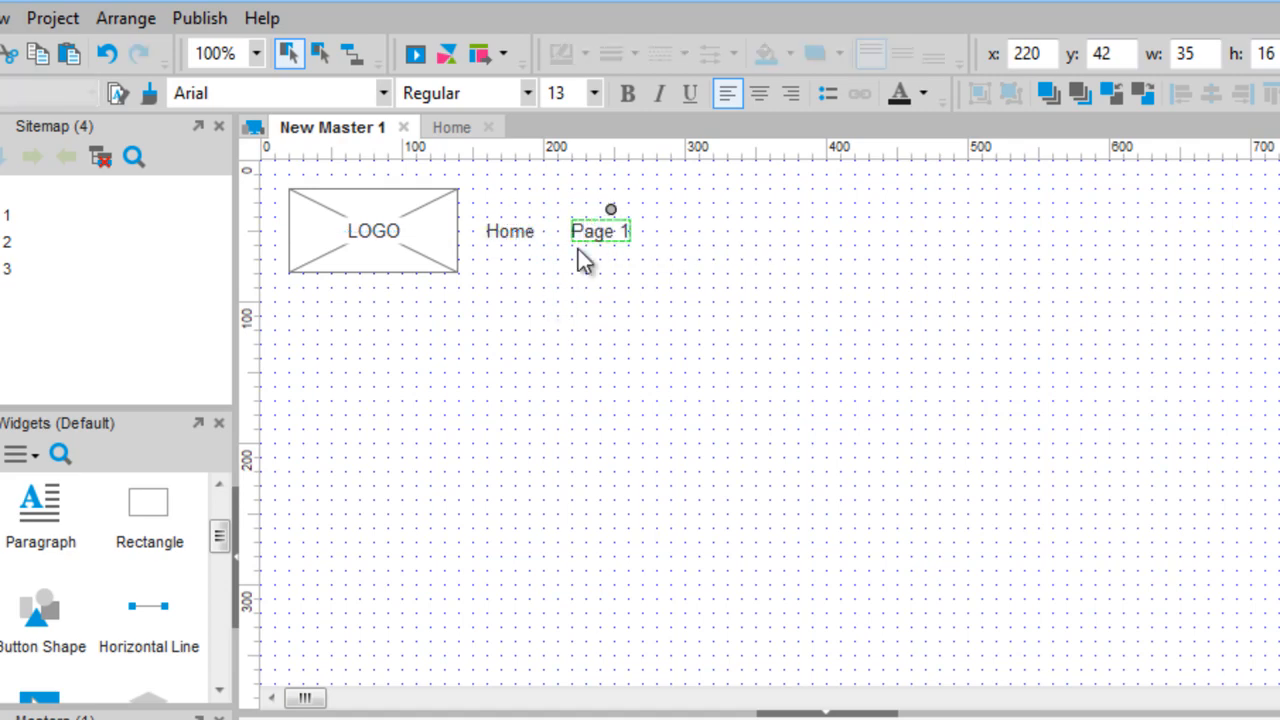
pyautogui.press('Escape')
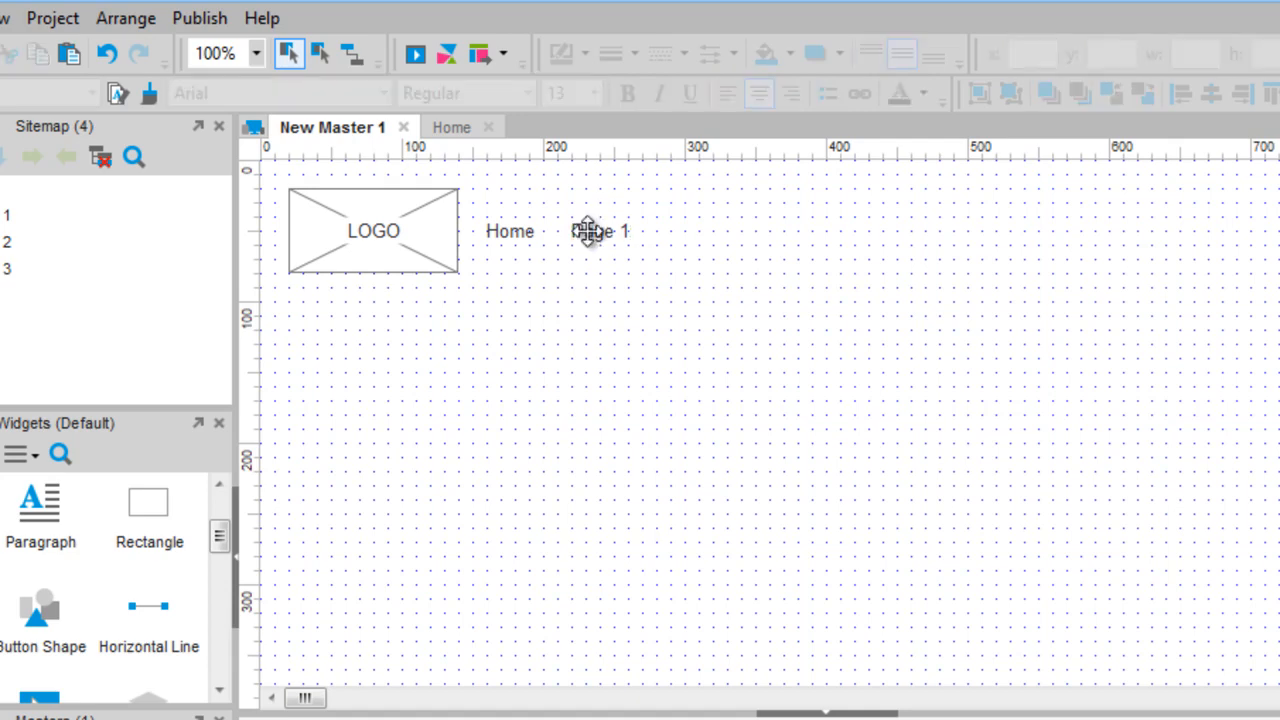
pyautogui.moveTo(590, 230); pyautogui.dragTo(776, 252)
pyautogui.click(755, 315)
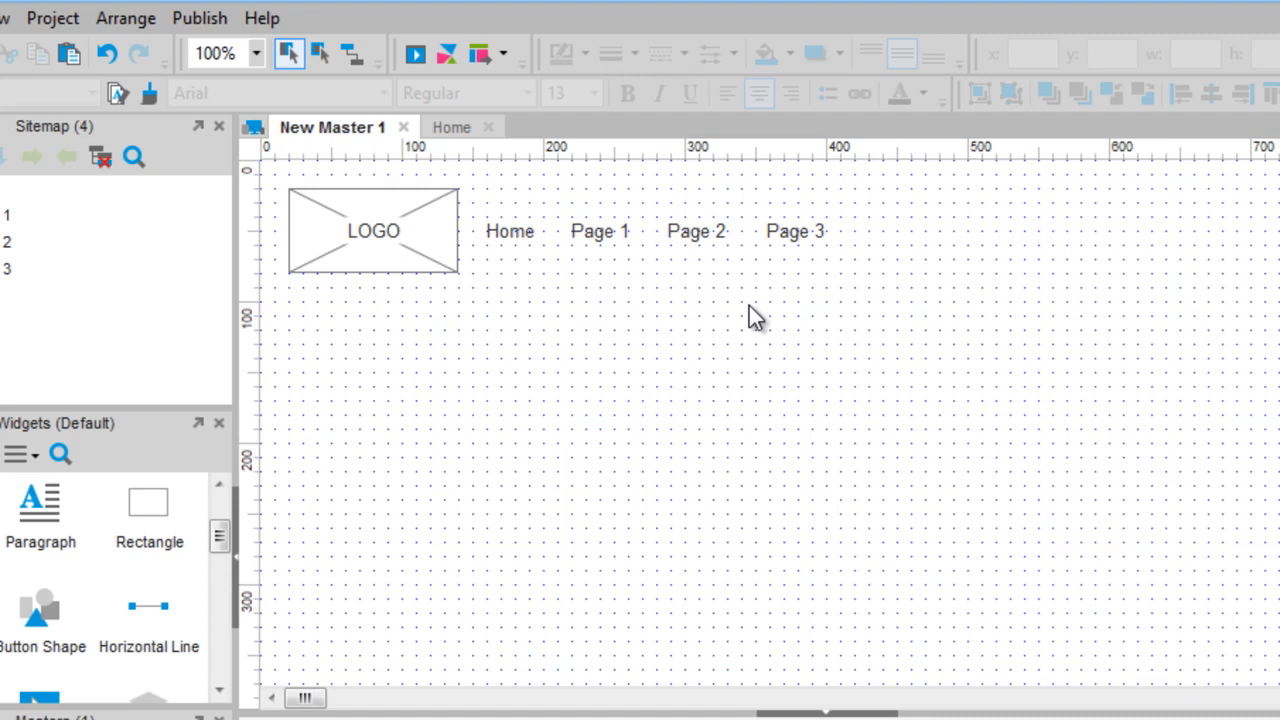
# Step: Group the LOGO placeholder and the four menu labels
pyautogui.moveTo(954, 348); pyautogui.dragTo(269, 176)
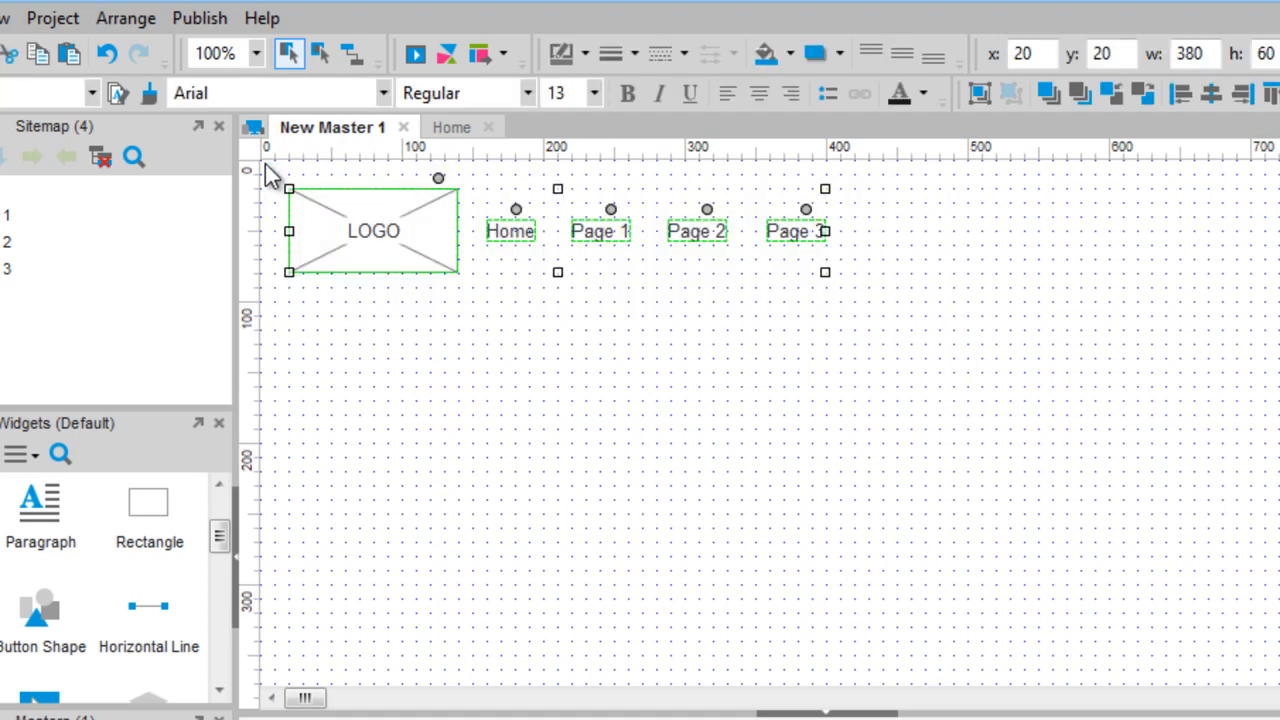
pyautogui.rightClick(361, 220)
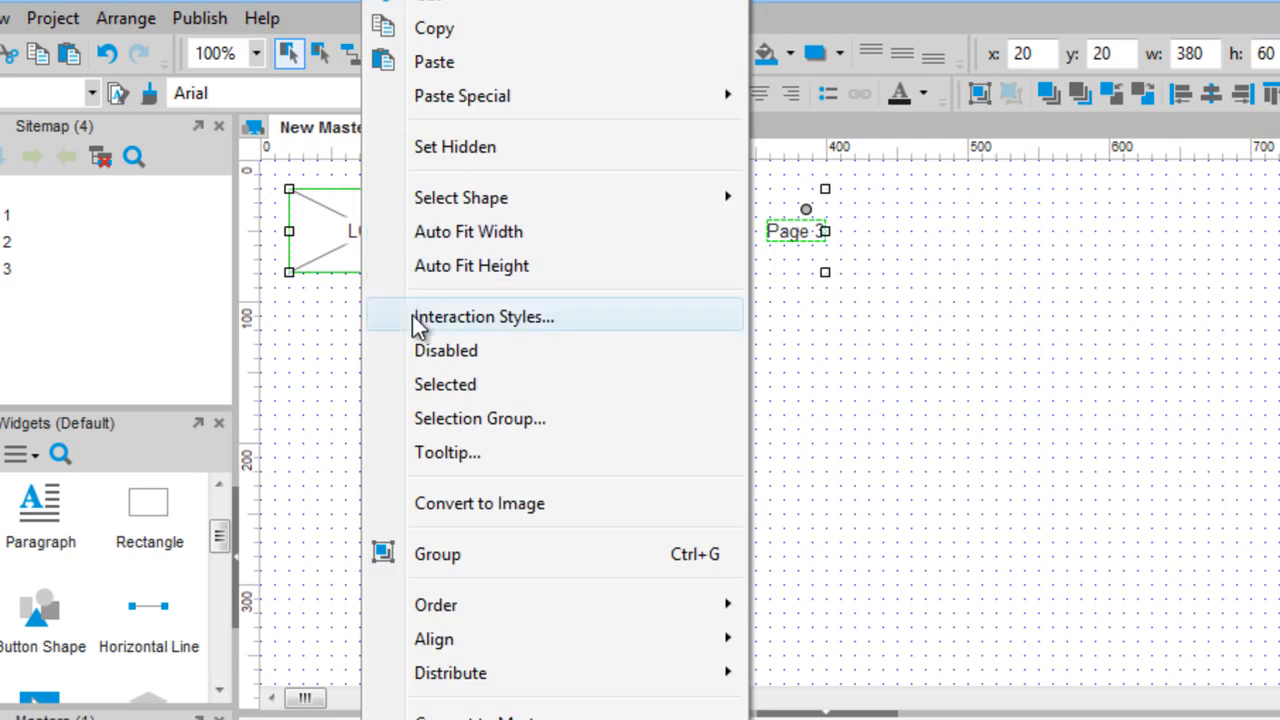
pyautogui.click(440, 564)
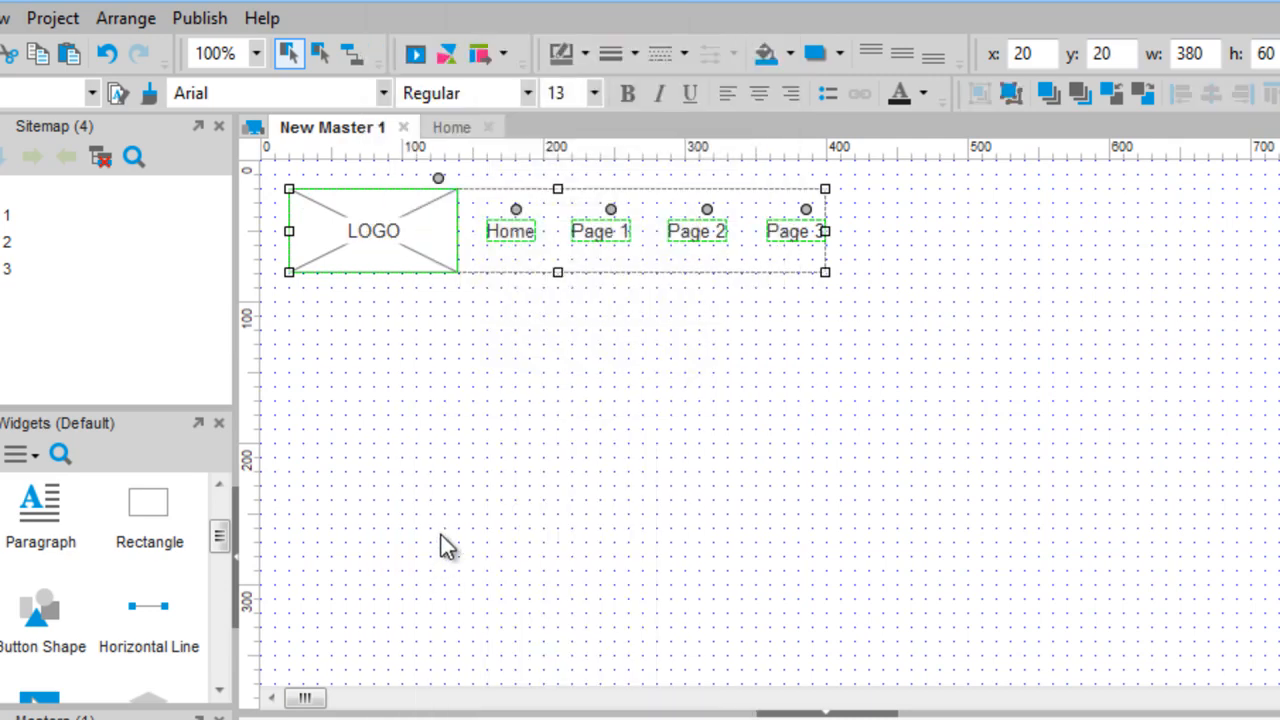
pyautogui.click(441, 535)
# Step: Convert the grouped logo and menu labels to a master with the Place Anywhere drop behavior
pyautogui.click(423, 250)
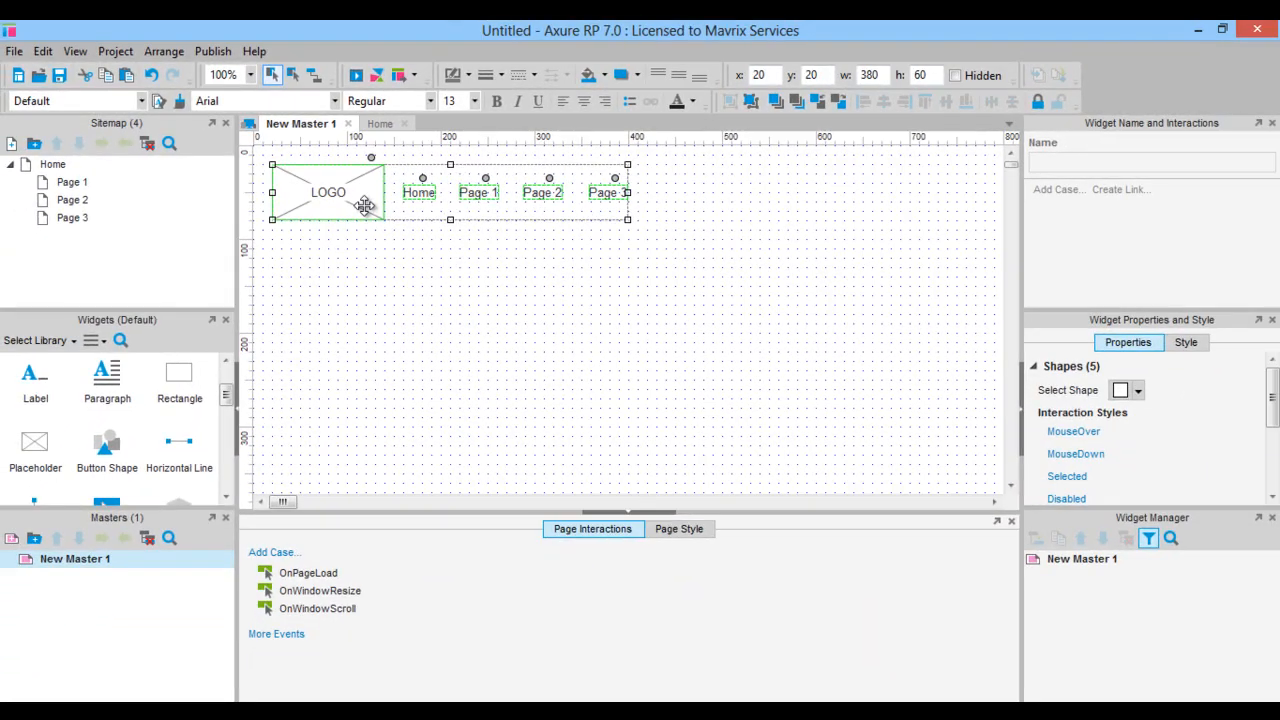
pyautogui.rightClick(364, 205)
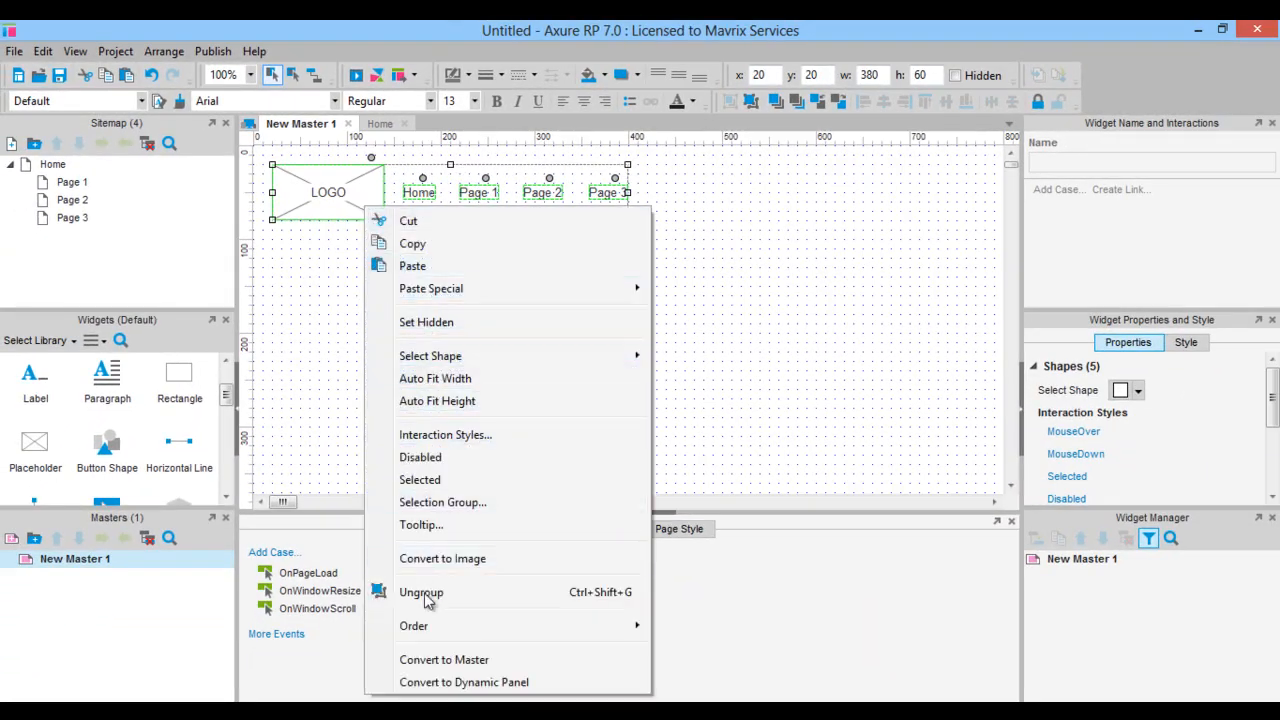
pyautogui.click(432, 664)
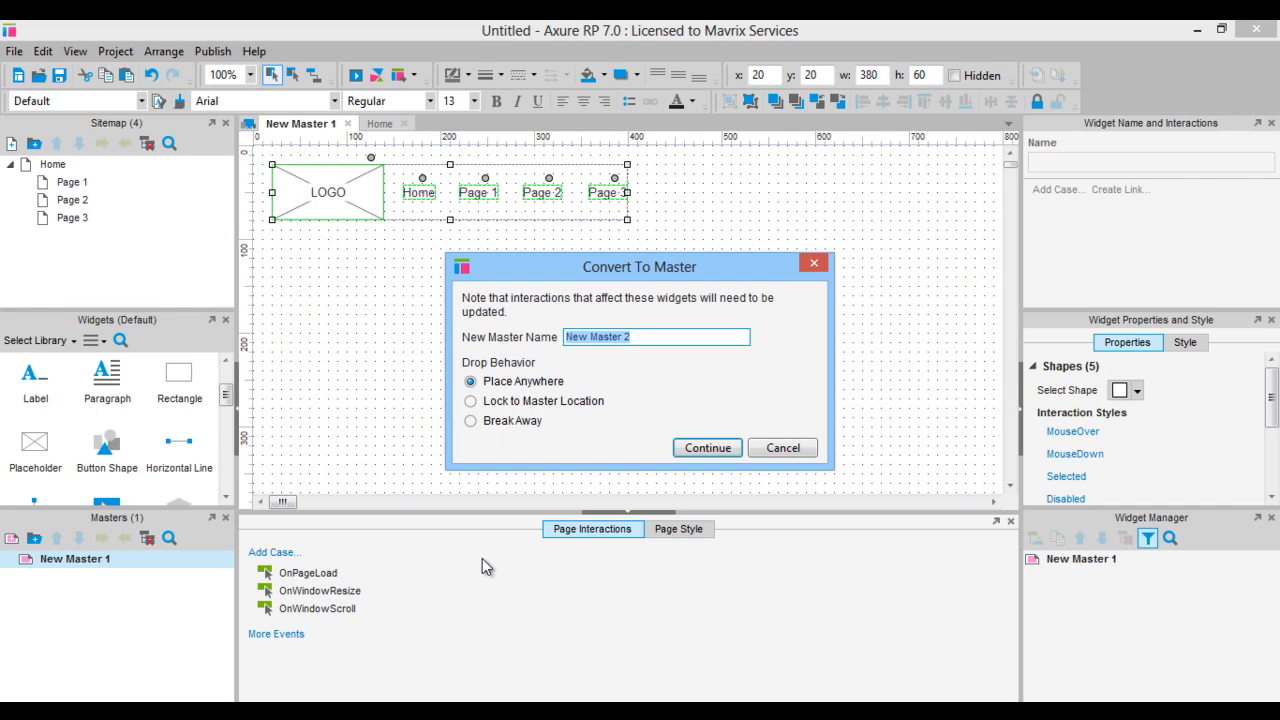
pyautogui.click(720, 446)
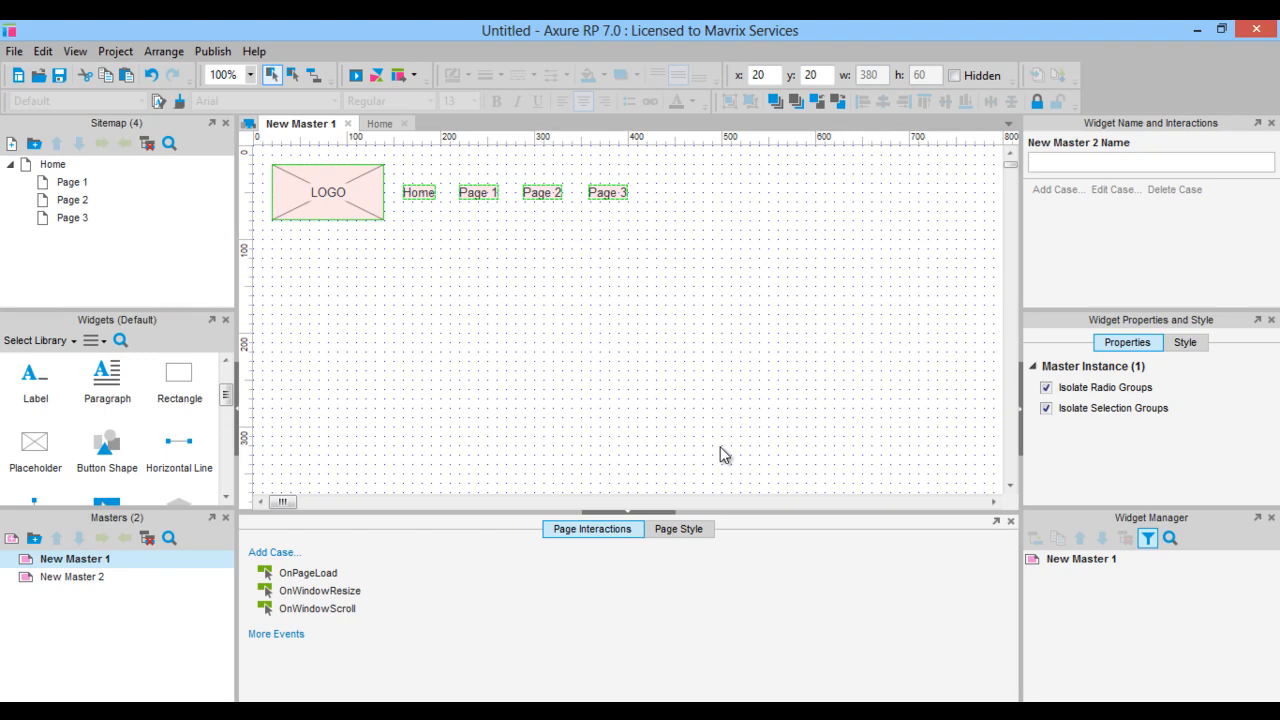
pyautogui.click(725, 455)
# Step: Turn the mask for masters off and back on
pyautogui.click(75, 51)
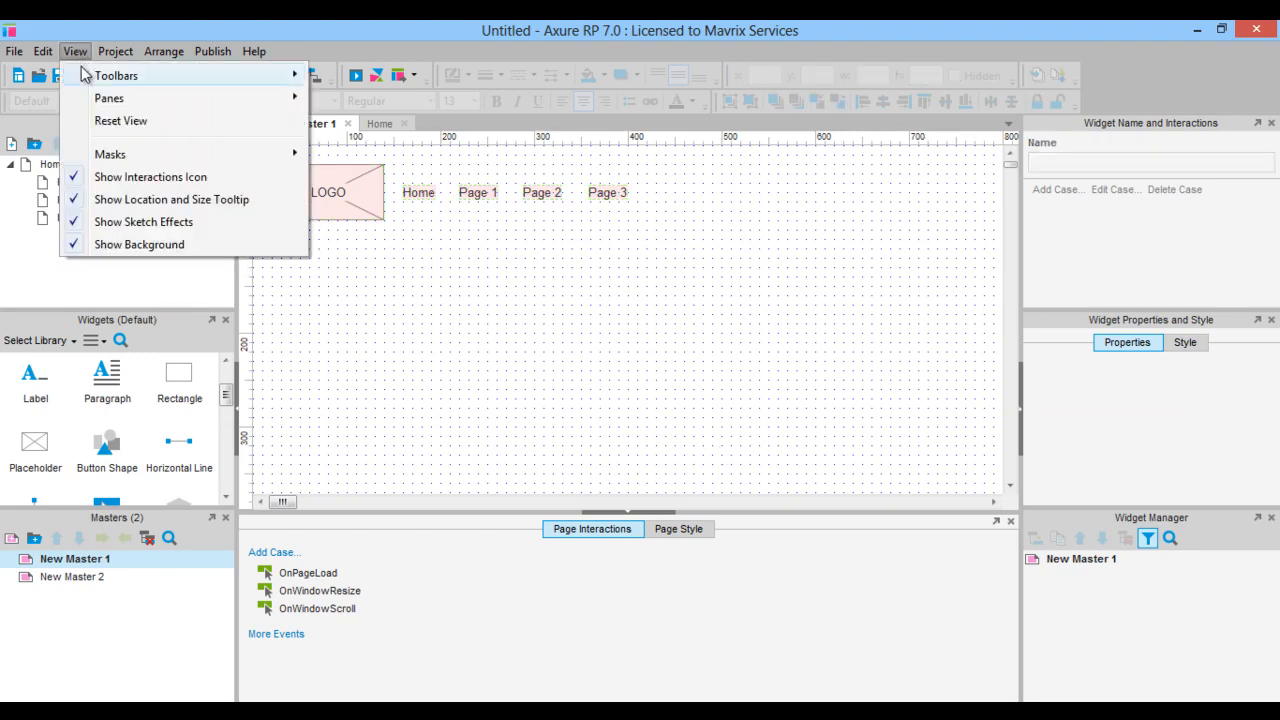
pyautogui.moveTo(150, 155)
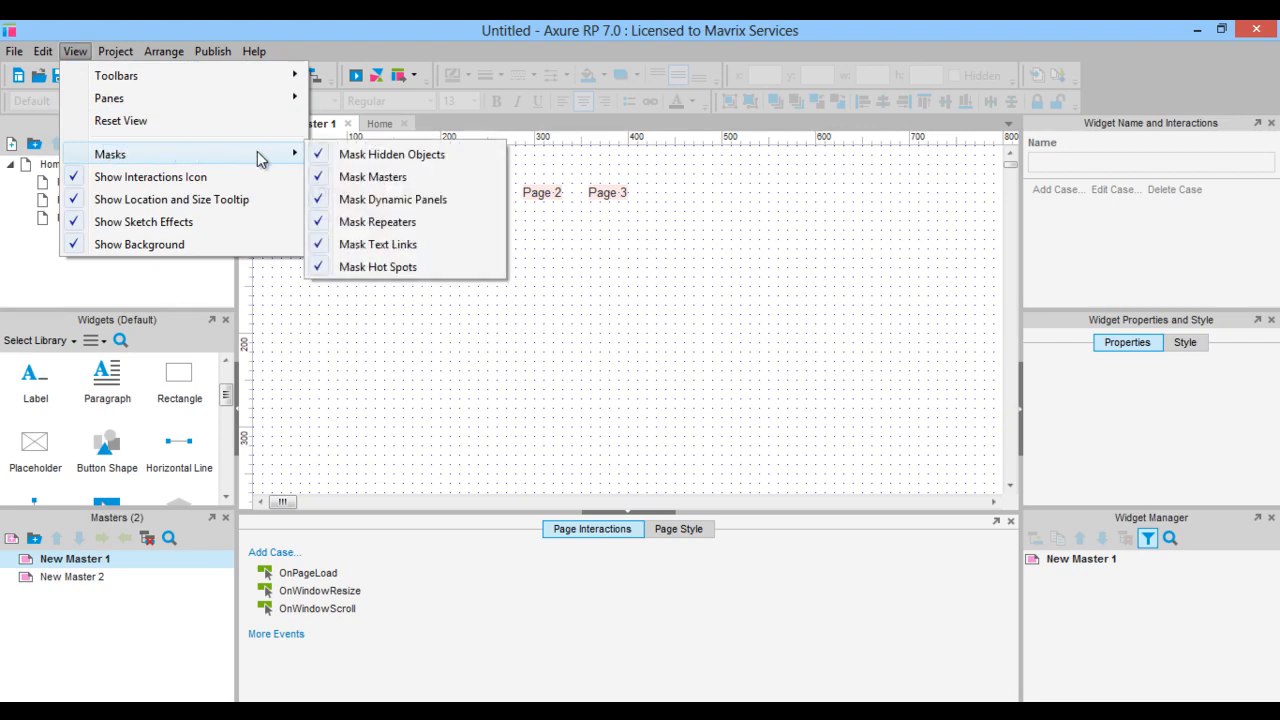
pyautogui.click(346, 176)
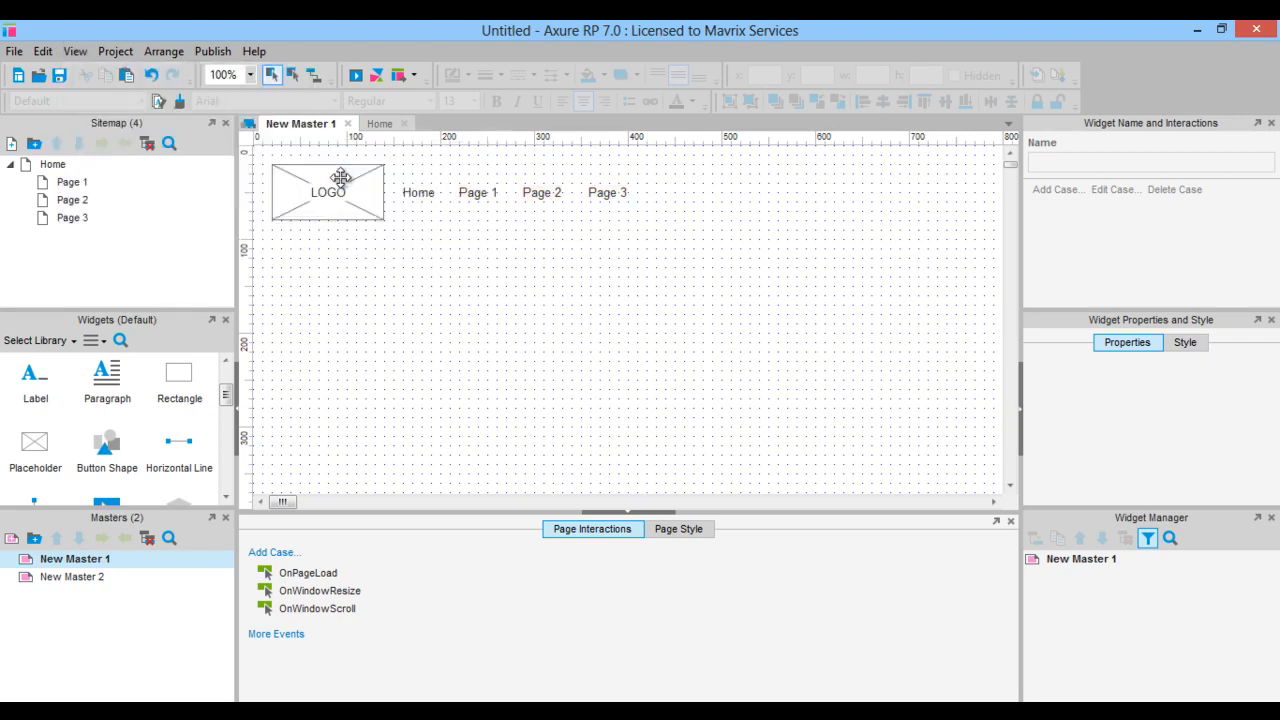
pyautogui.click(90, 47)
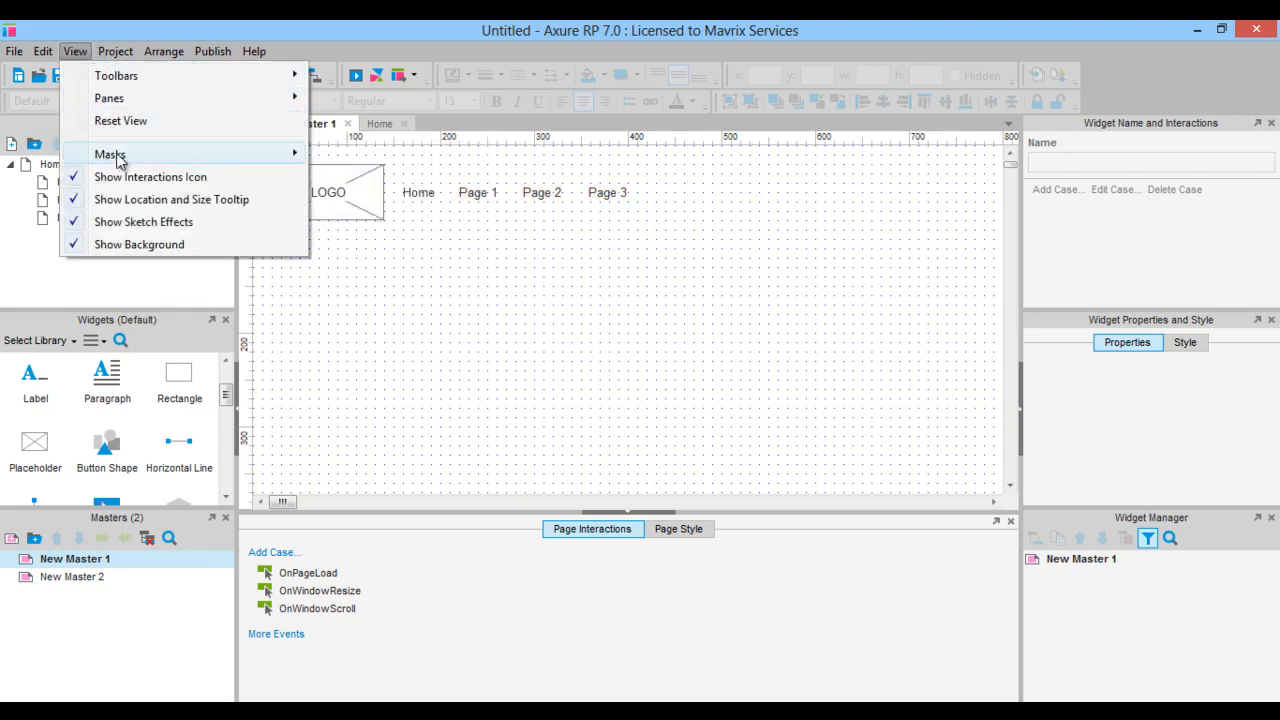
pyautogui.moveTo(118, 157)
pyautogui.click(340, 175)
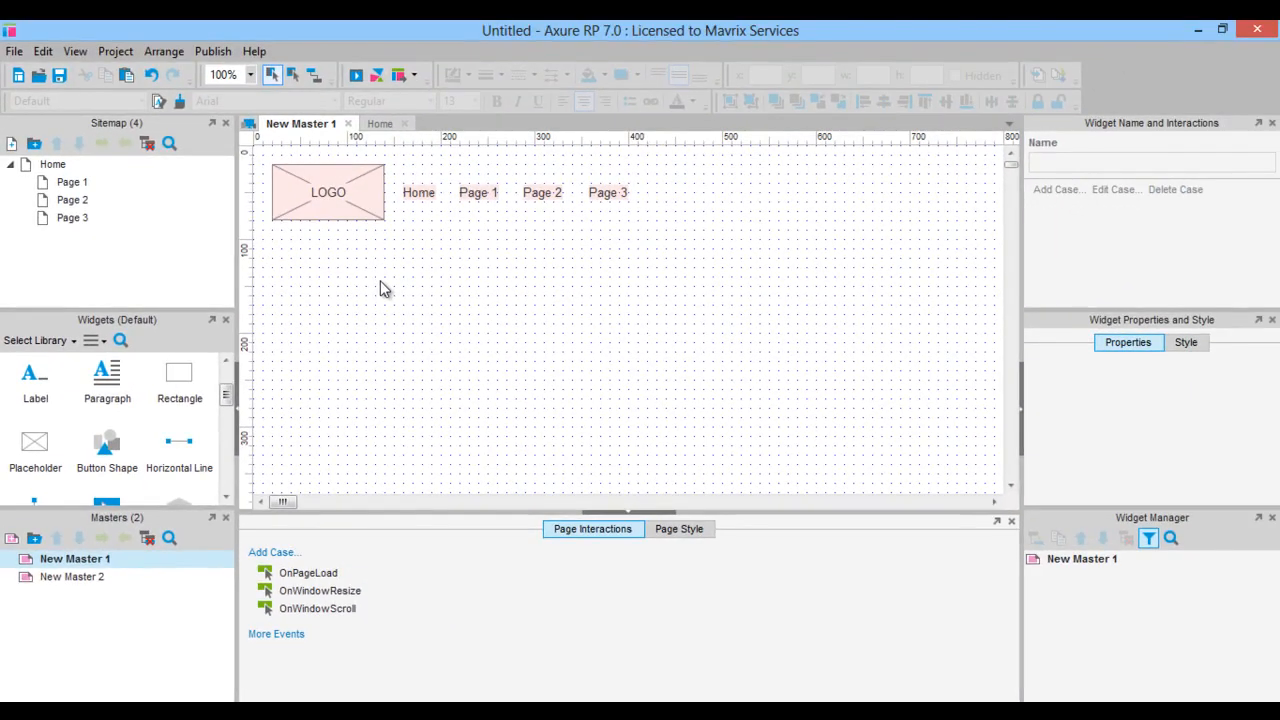
pyautogui.rightClick(70, 558)
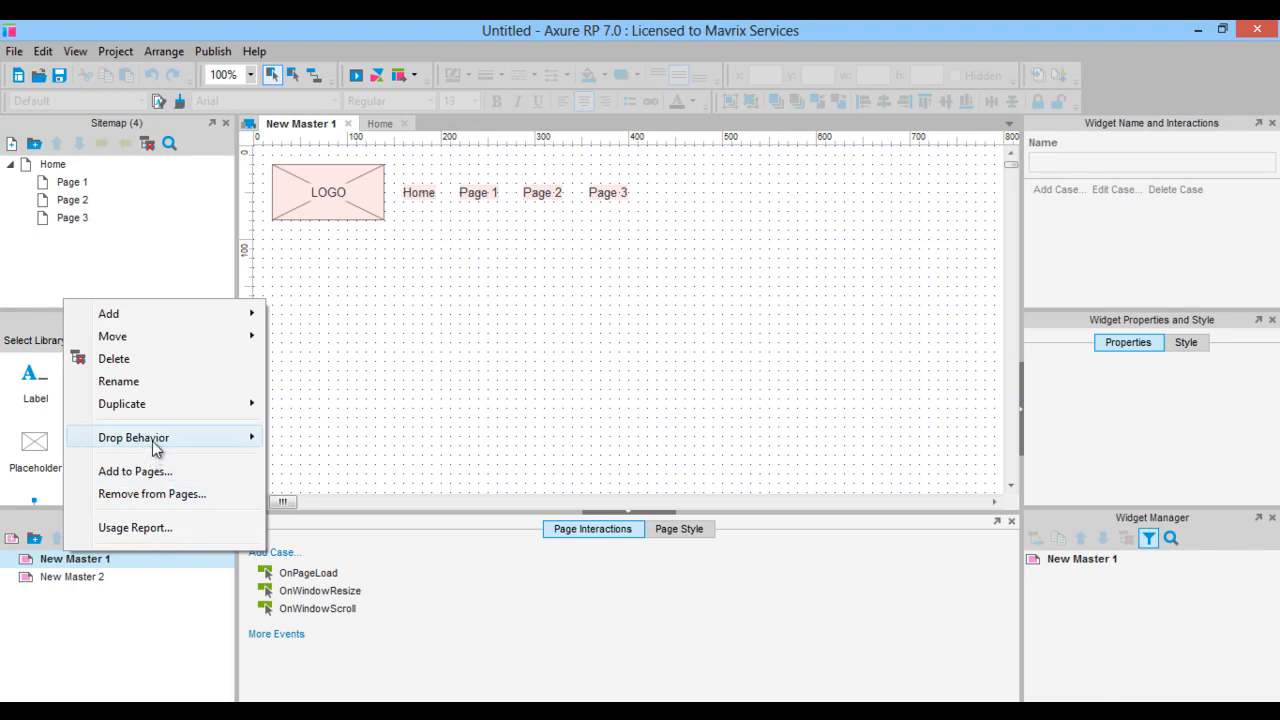
pyautogui.moveTo(156, 449)
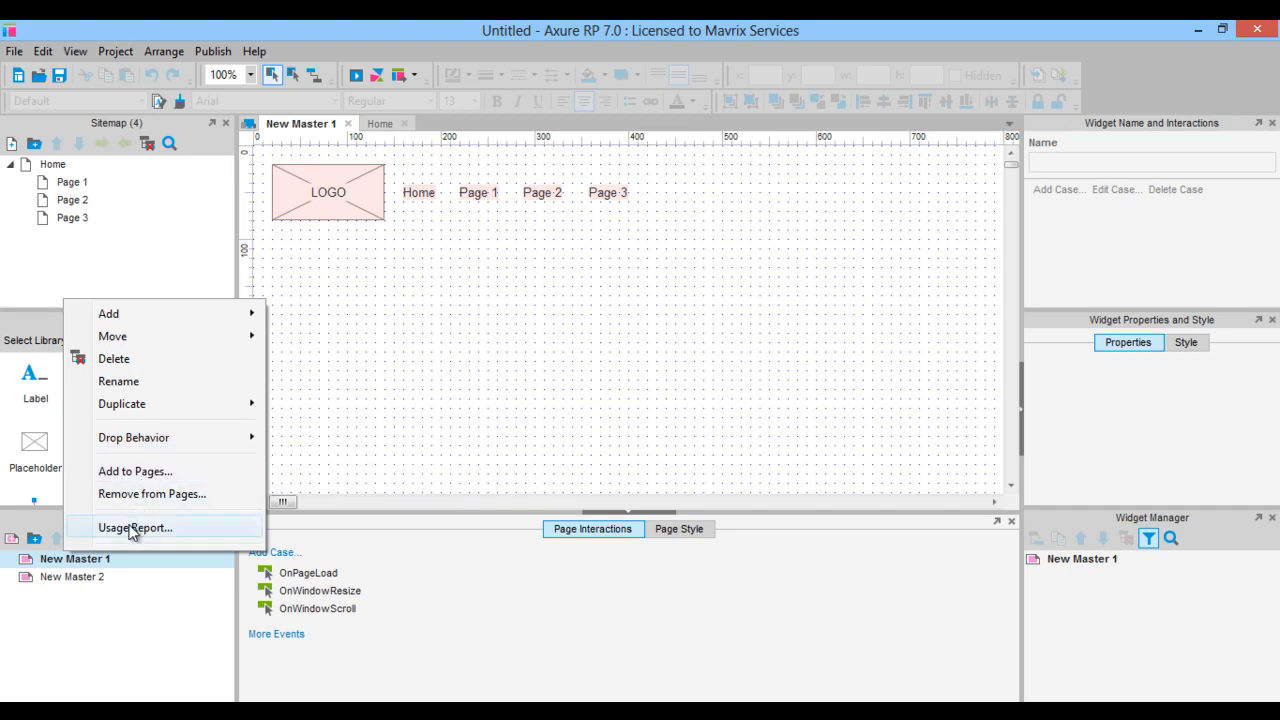
pyautogui.click(114, 631)
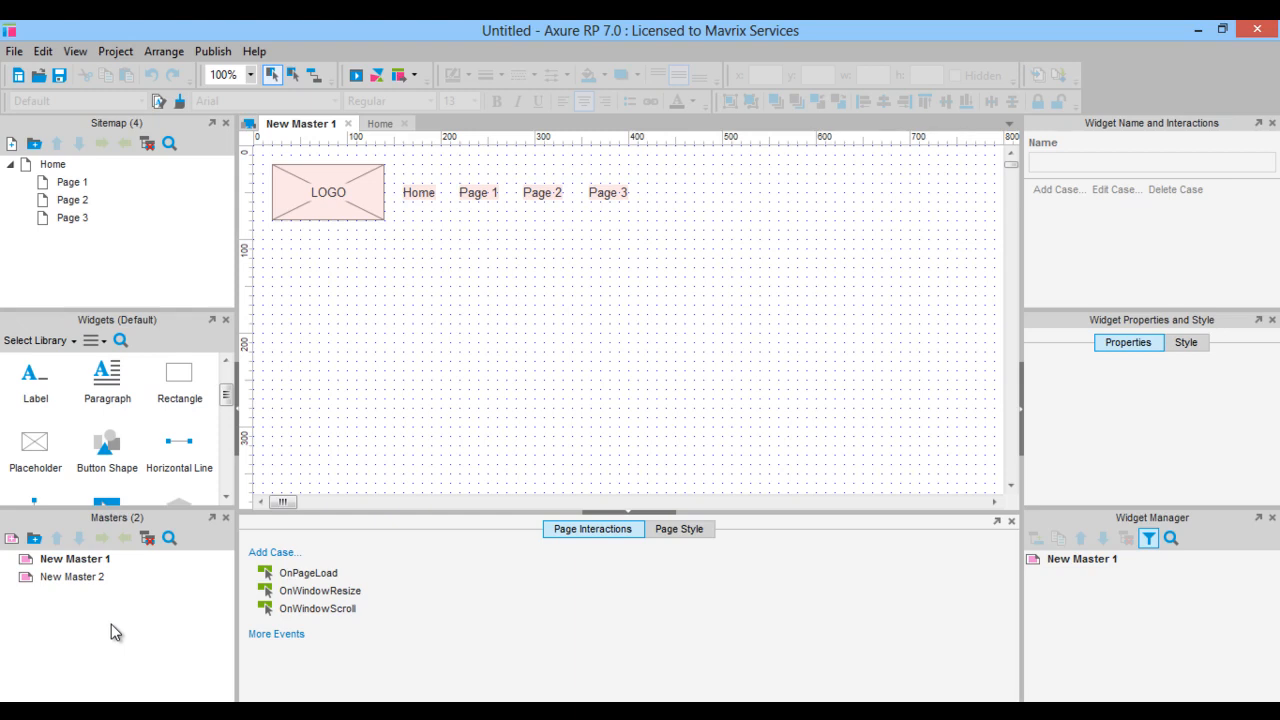
# Step: Set the drop behavior of New Master 1 to Place Anywhere
pyautogui.rightClick(75, 558)
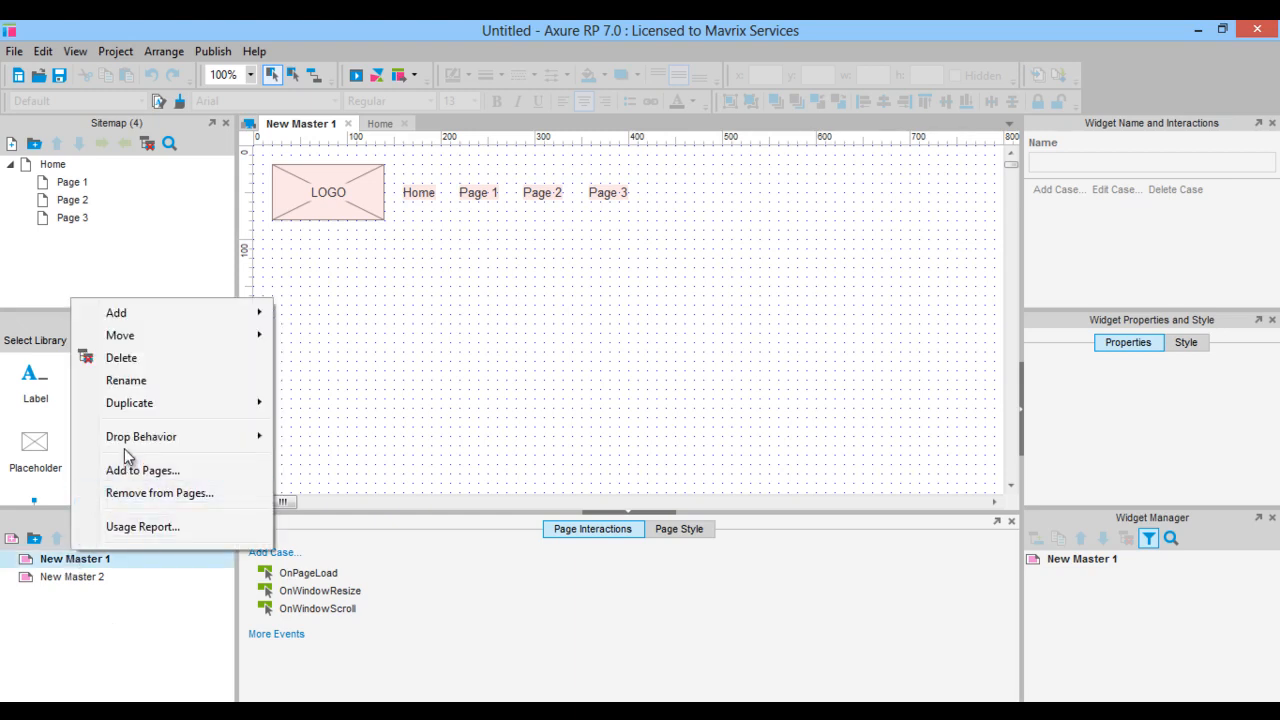
pyautogui.moveTo(146, 446)
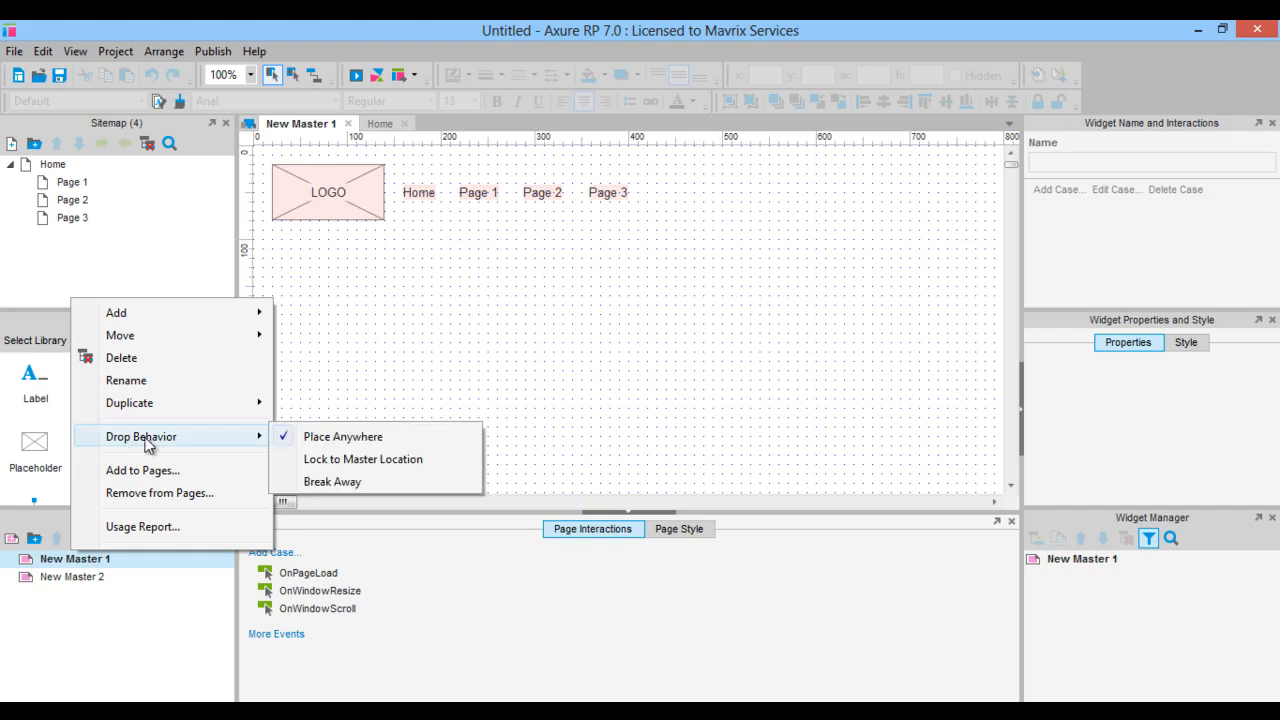
pyautogui.click(325, 444)
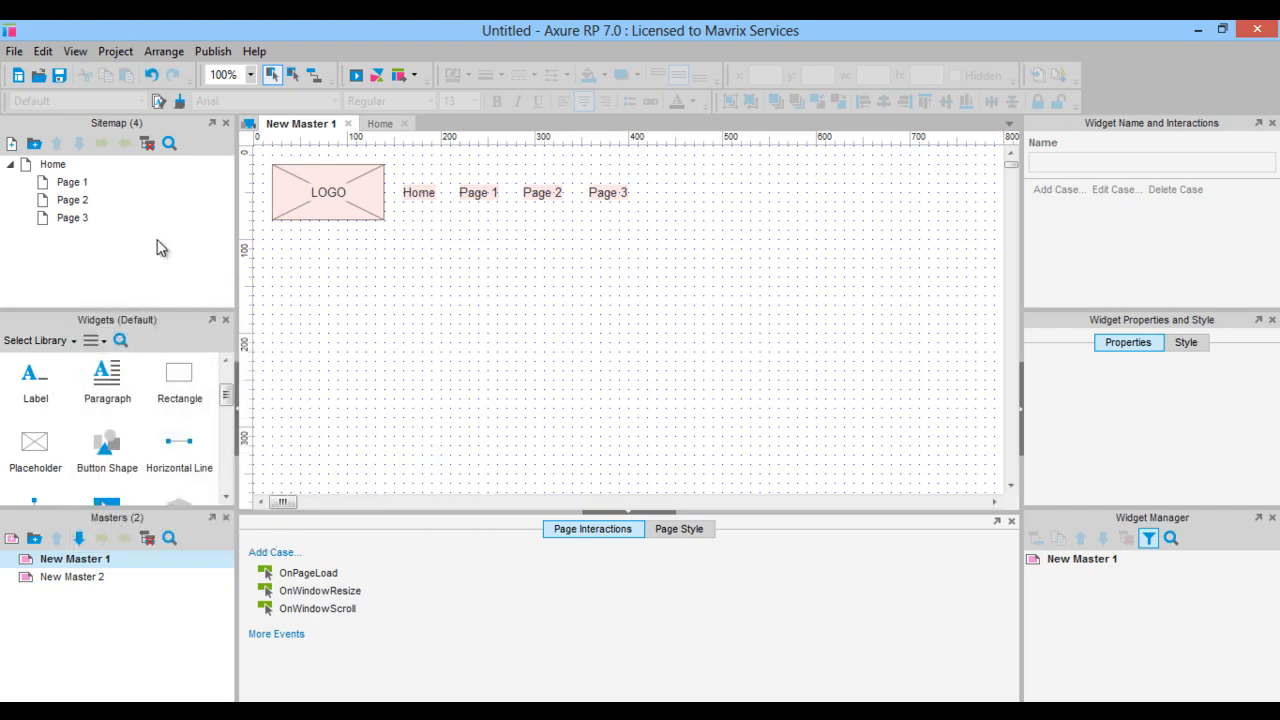
# Step: Open Page 1 and place an instance of New Master 1 at x 210, y 160
pyautogui.click(78, 187)
pyautogui.doubleClick(78, 190)
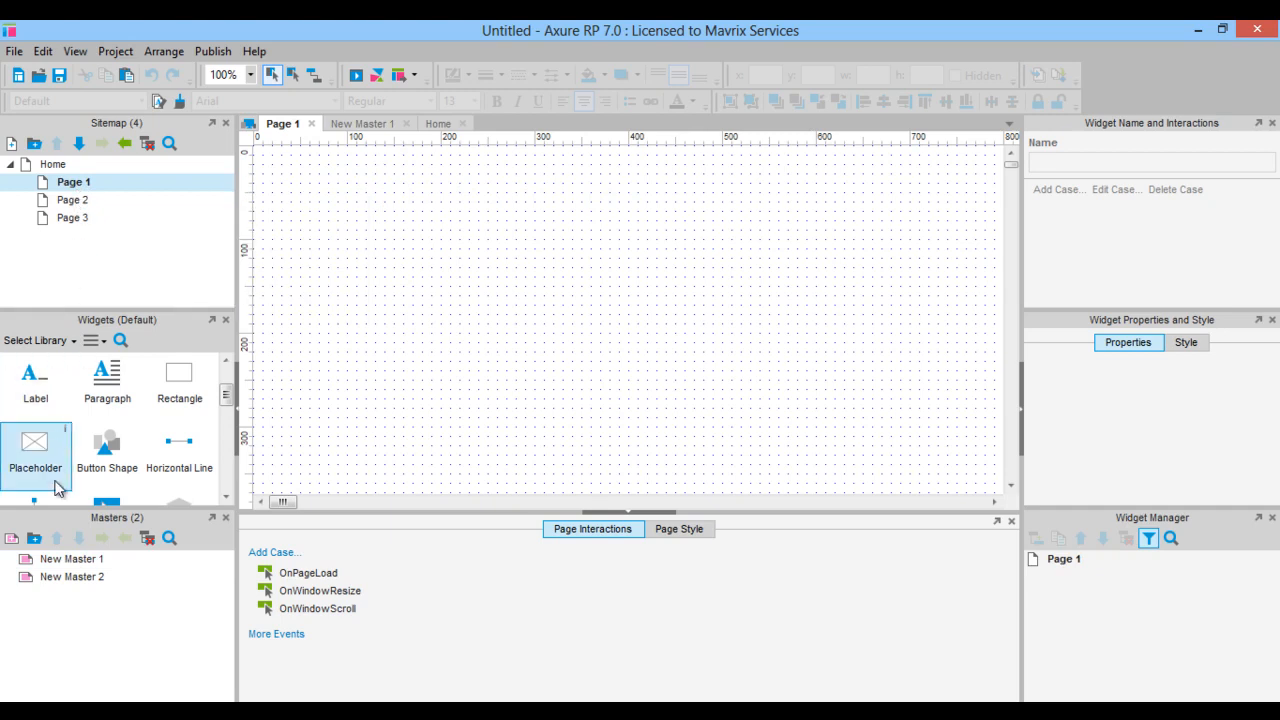
pyautogui.moveTo(55, 562); pyautogui.dragTo(489, 318)
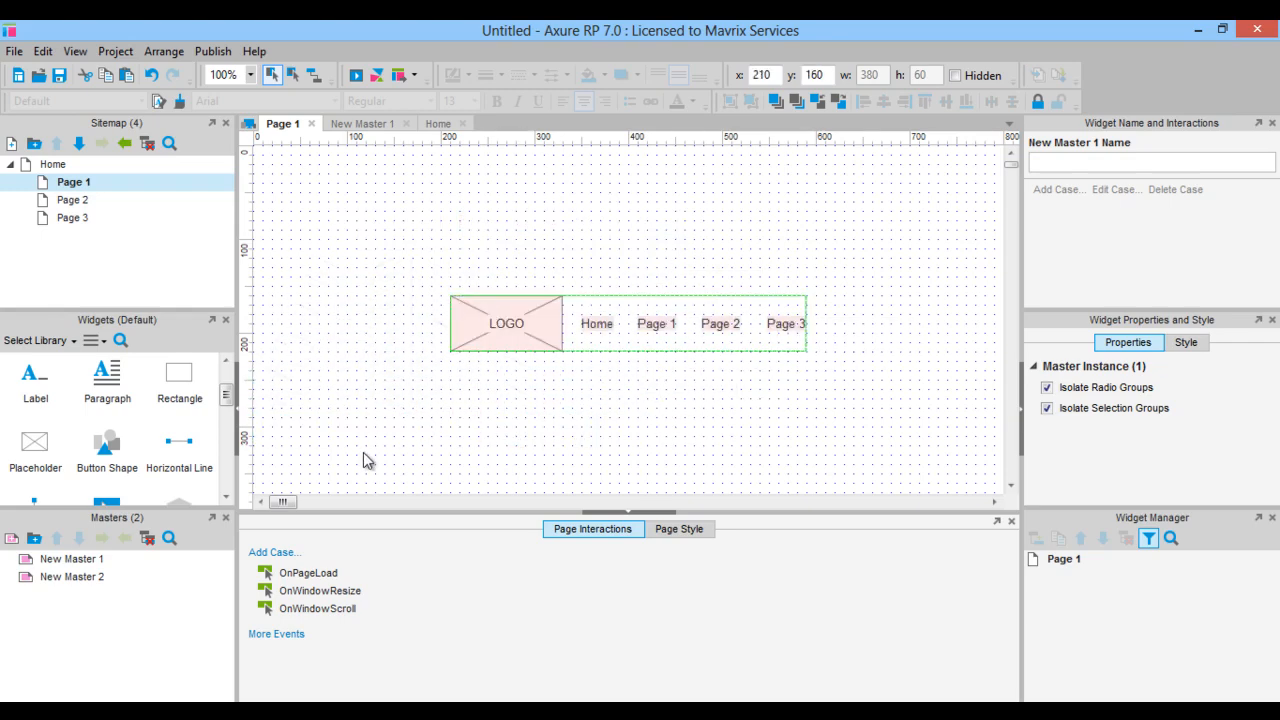
# Step: Open Page 2 and set the drop behavior of New Master 2 to Lock to Master Location
pyautogui.moveTo(72, 562)
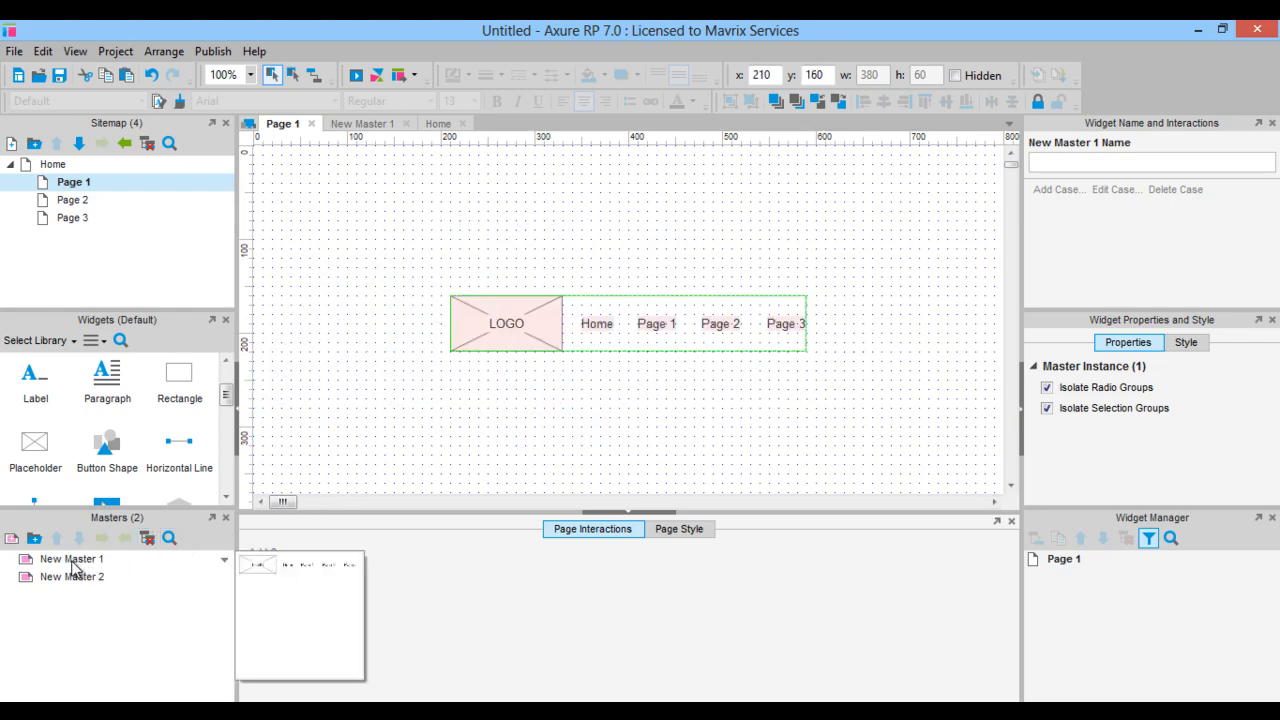
pyautogui.doubleClick(78, 203)
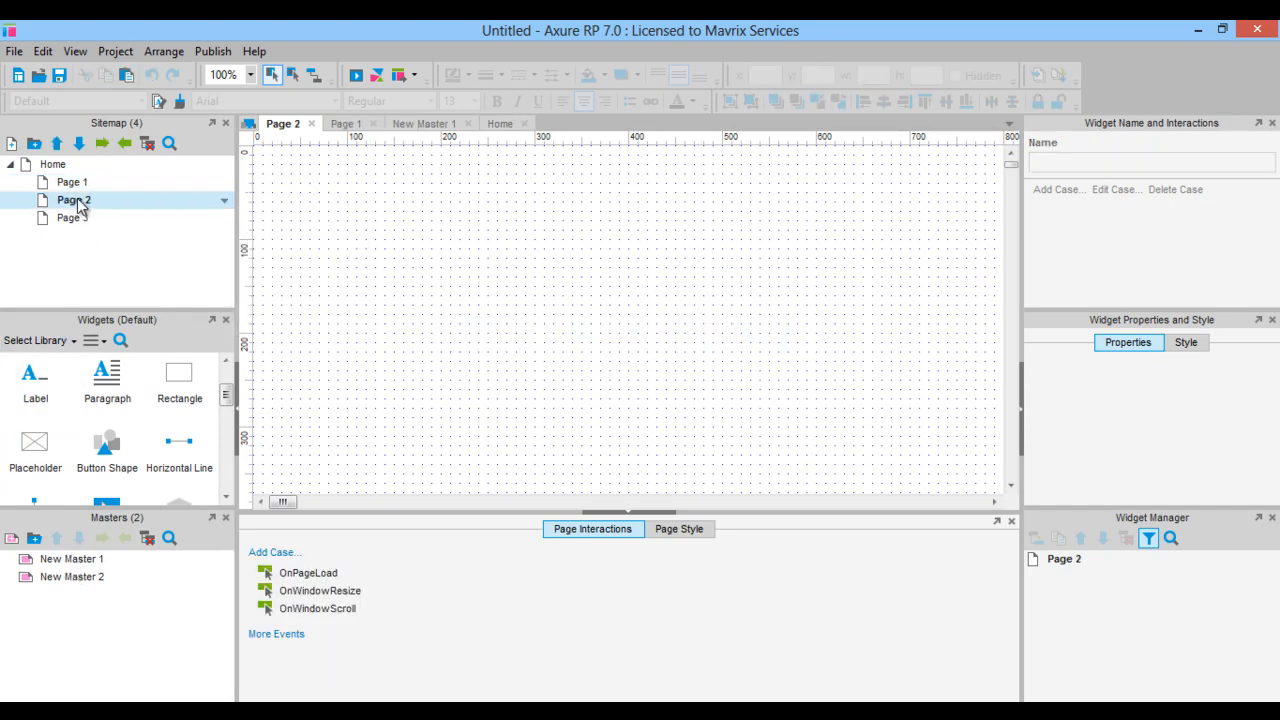
pyautogui.rightClick(58, 585)
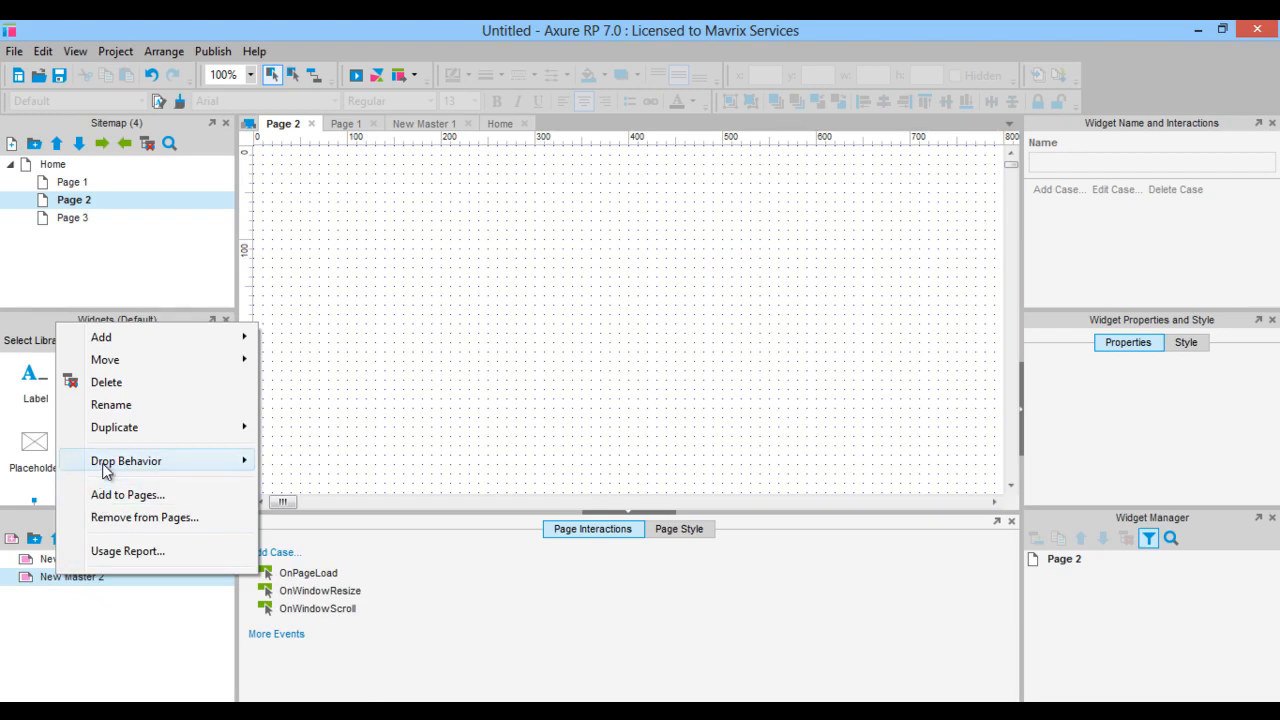
pyautogui.moveTo(107, 471)
pyautogui.click(314, 486)
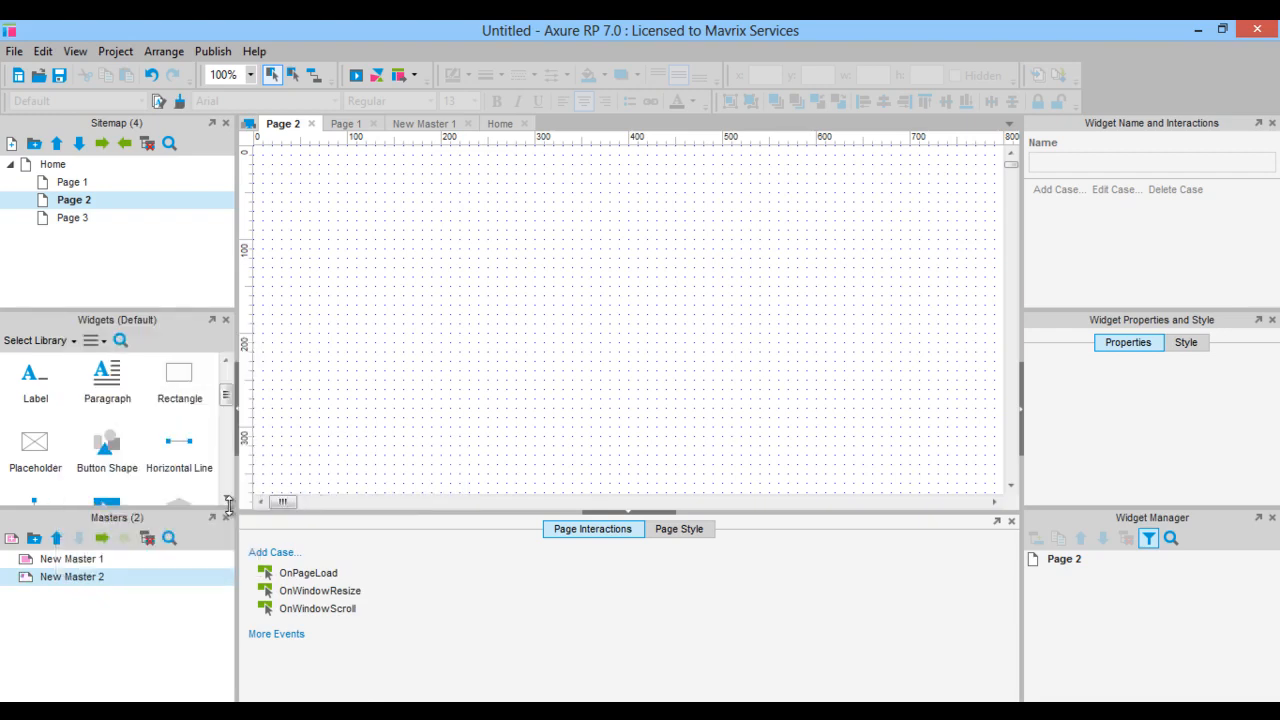
# Step: Place an instance of New Master 2 on Page 2 and try to move it away from its master location
pyautogui.moveTo(72, 577); pyautogui.dragTo(363, 282)
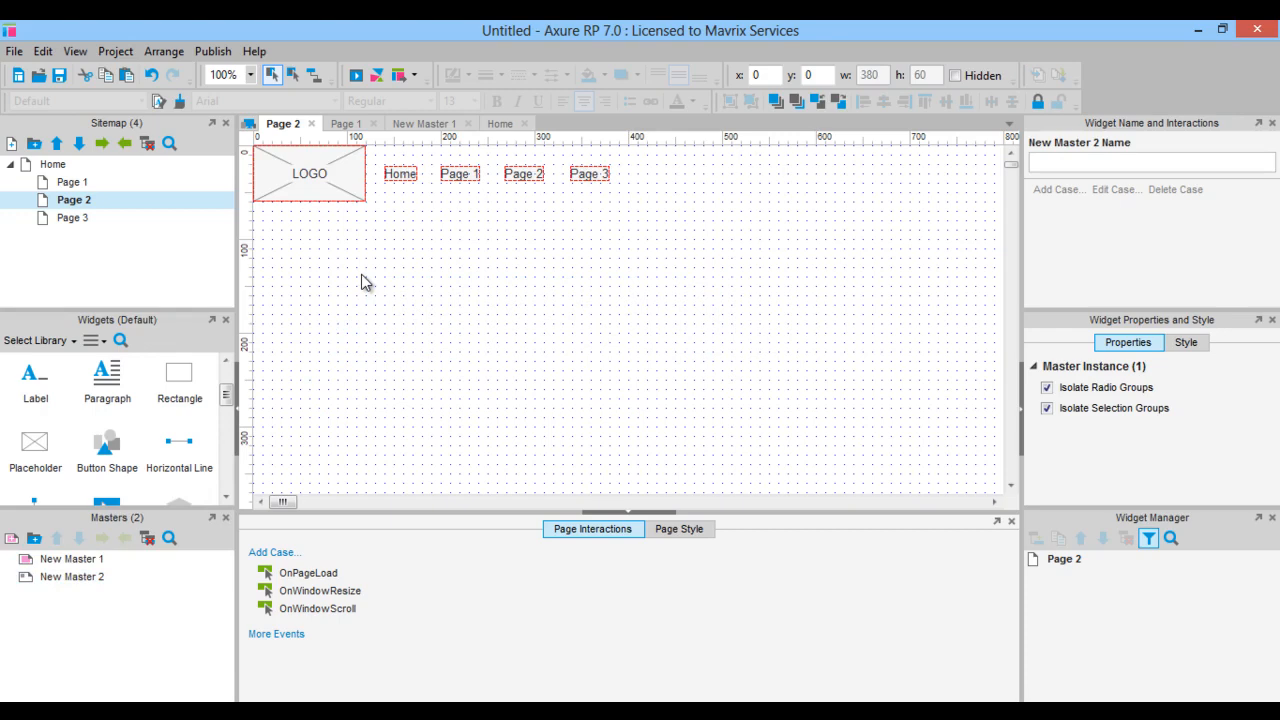
pyautogui.moveTo(323, 170); pyautogui.dragTo(458, 350)
# Step: Open Page 3 and set the drop behavior of New Master 2 to Break Away
pyautogui.doubleClick(70, 218)
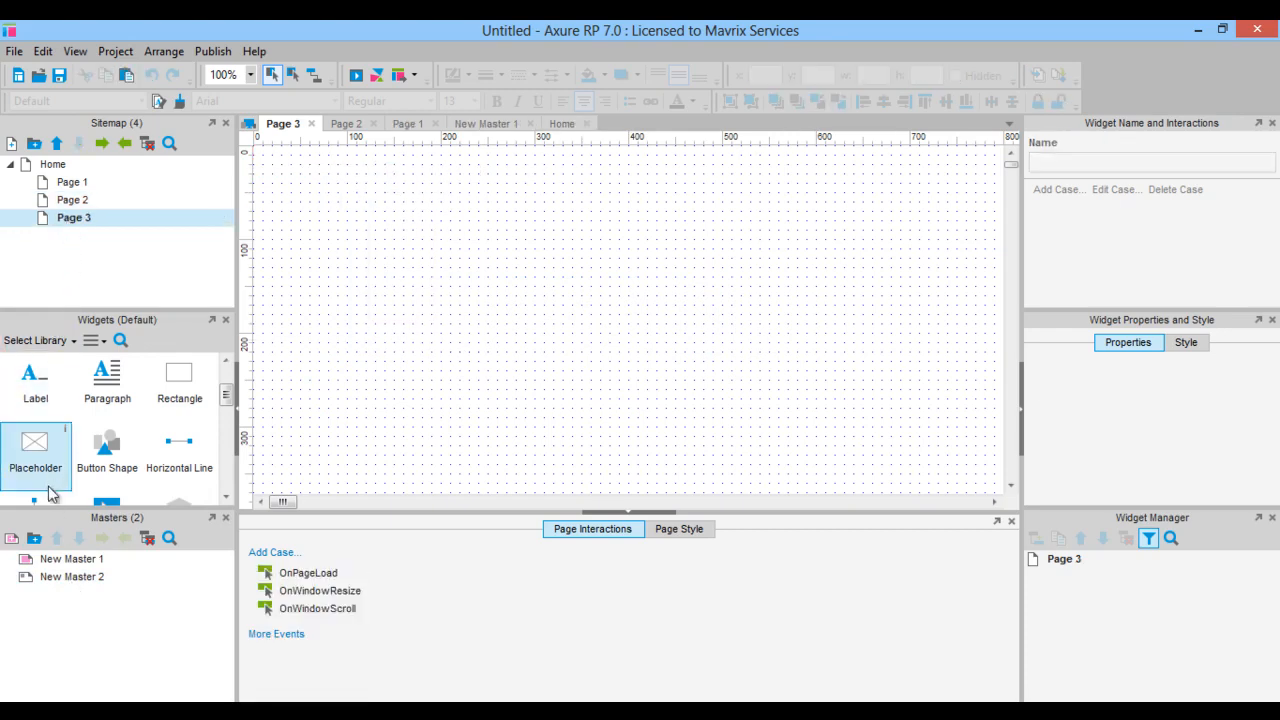
pyautogui.rightClick(60, 577)
pyautogui.moveTo(135, 462)
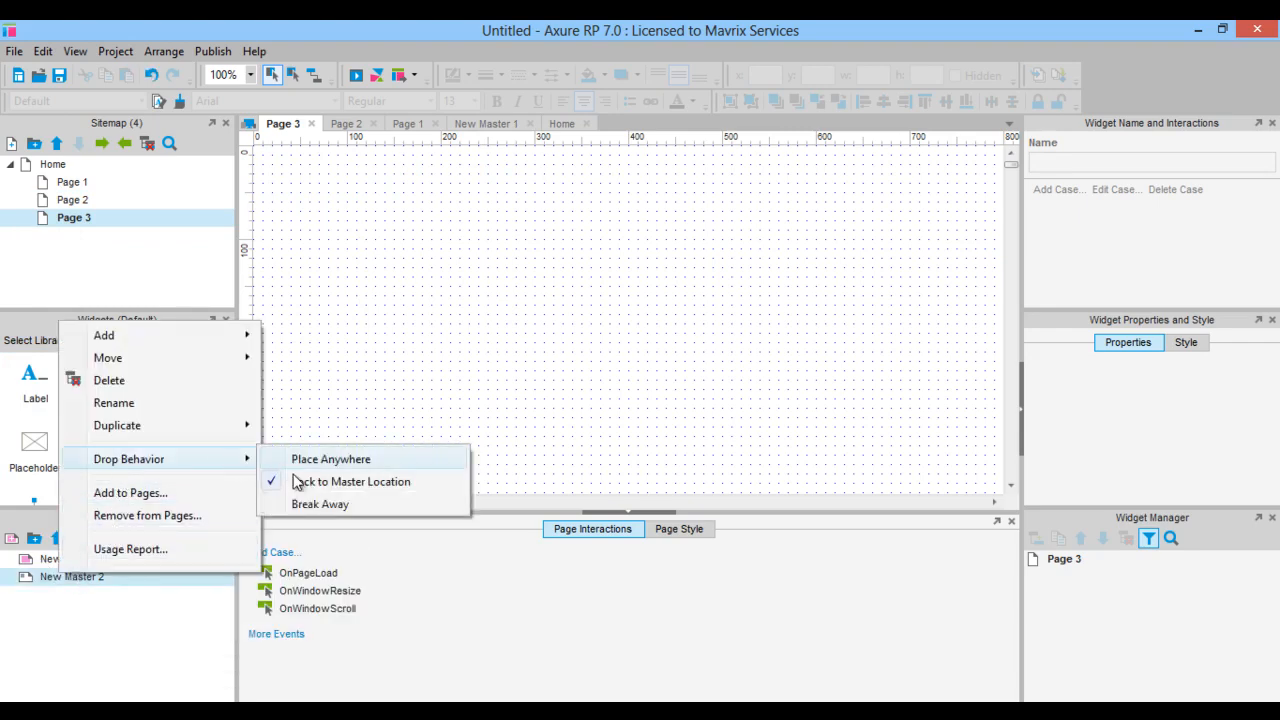
pyautogui.click(305, 504)
# Step: Place New Master 2 on Page 3 and move its LOGO placeholder apart from the menu labels to x 100, y 120
pyautogui.moveTo(62, 577); pyautogui.dragTo(403, 303)
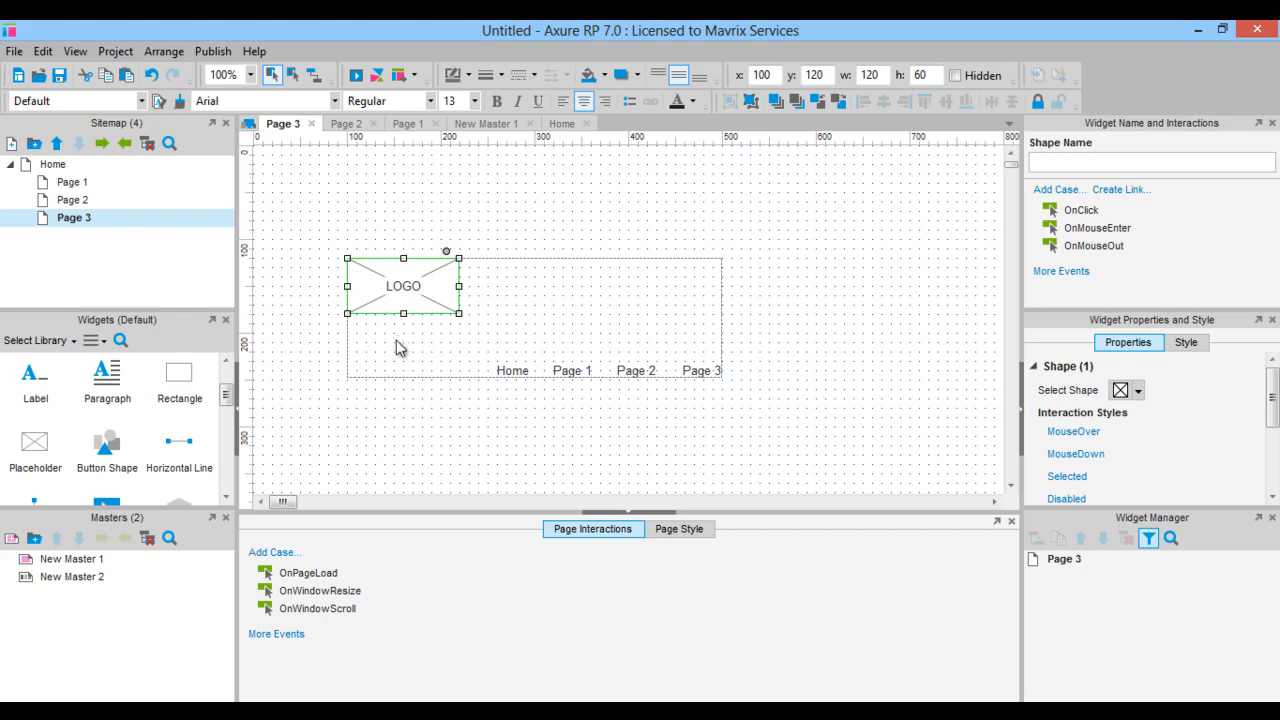
pyautogui.click(406, 445)
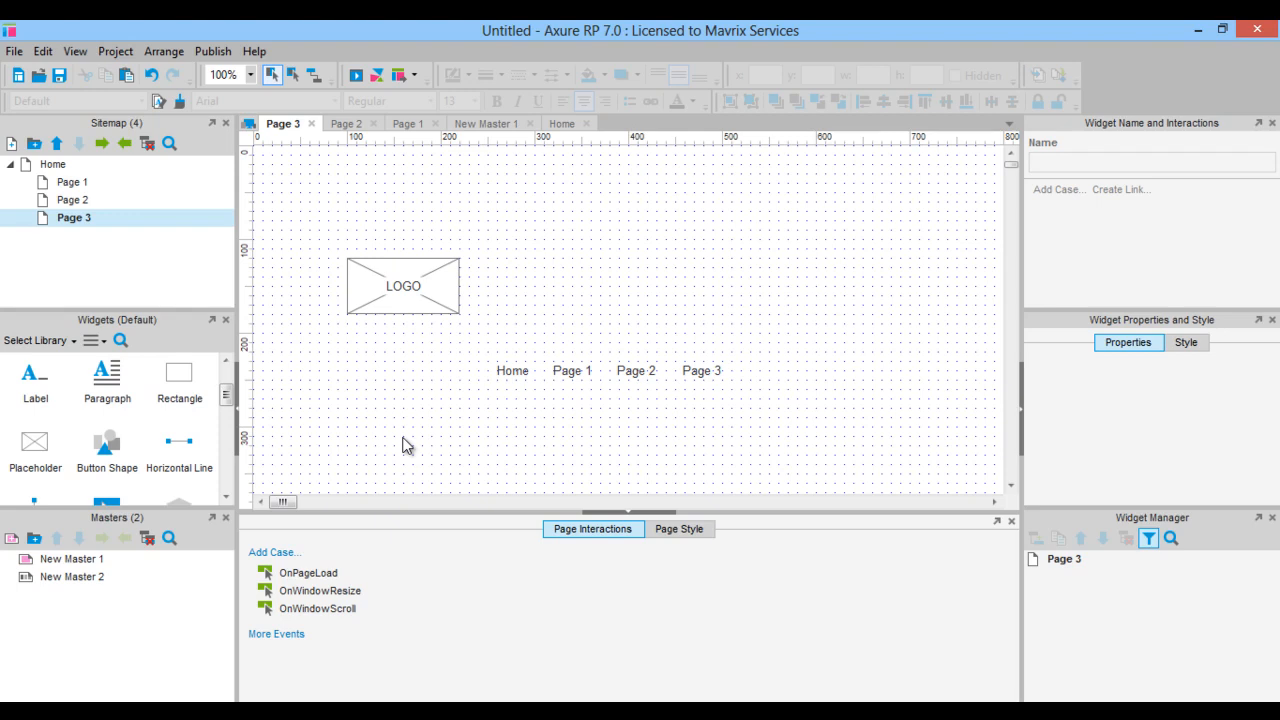
# Step: Review the usage report of New Master 1 to check which pages use it
pyautogui.click(68, 560)
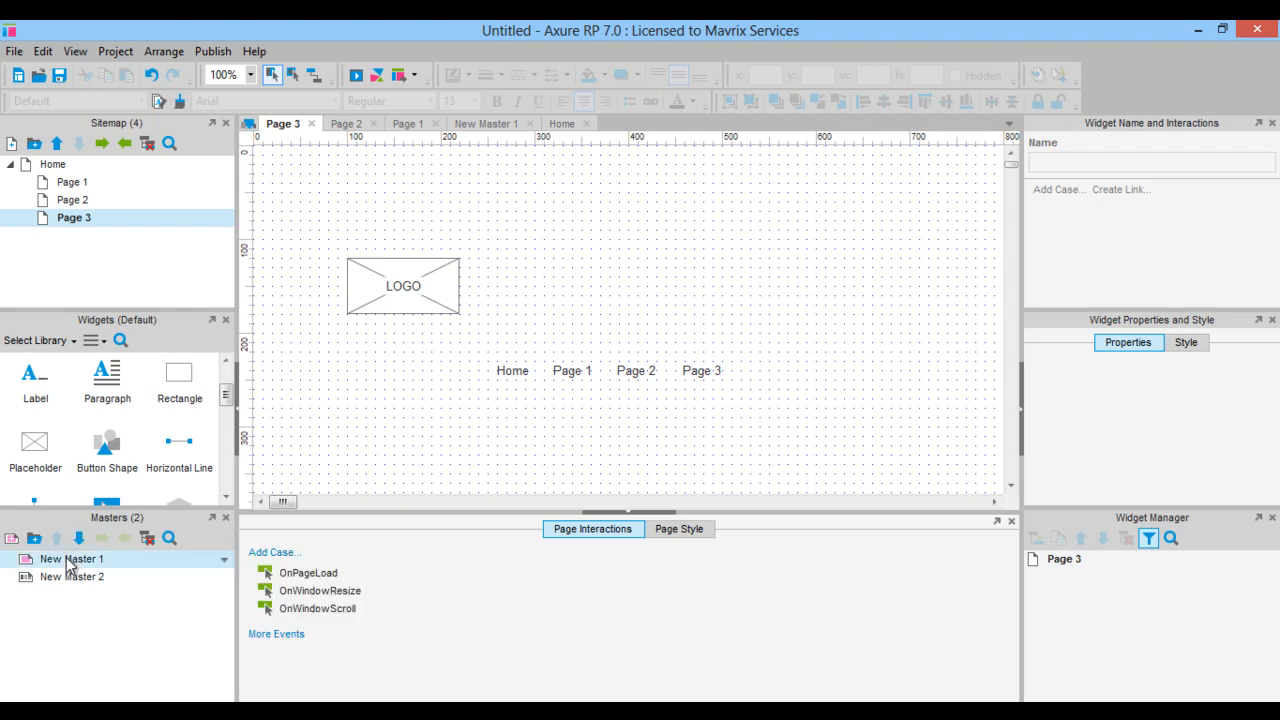
pyautogui.rightClick(68, 560)
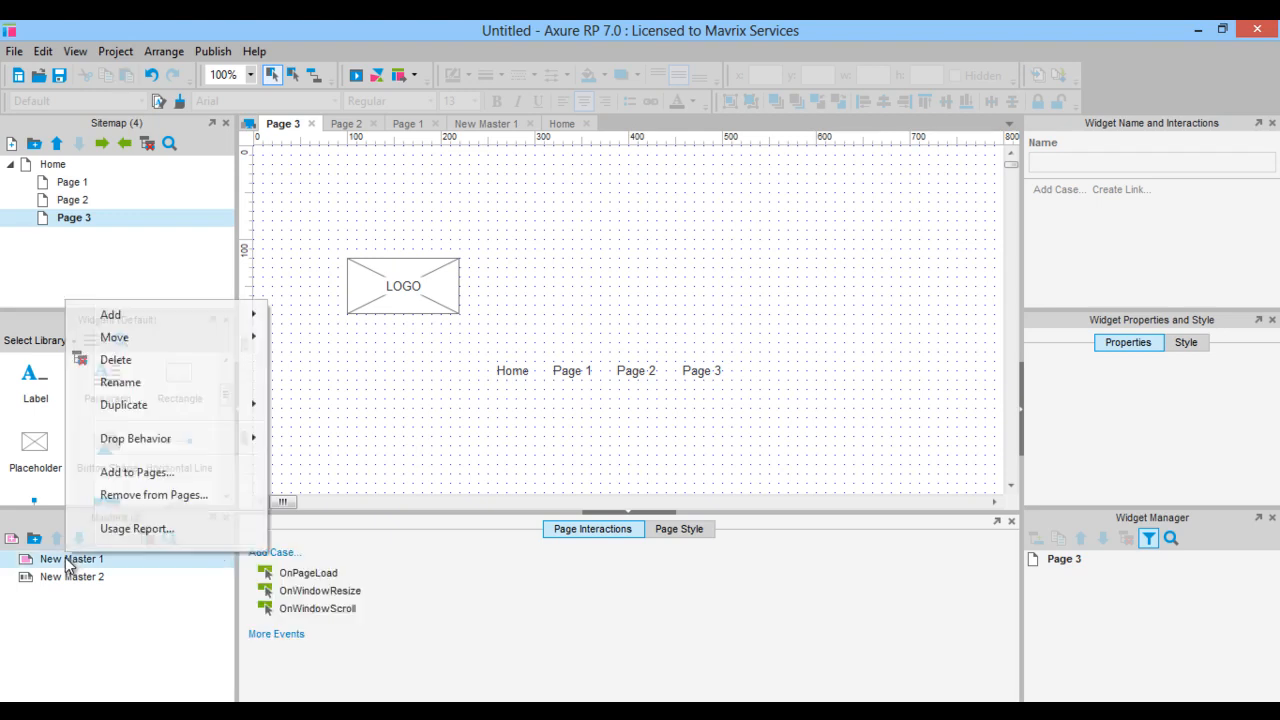
pyautogui.click(133, 529)
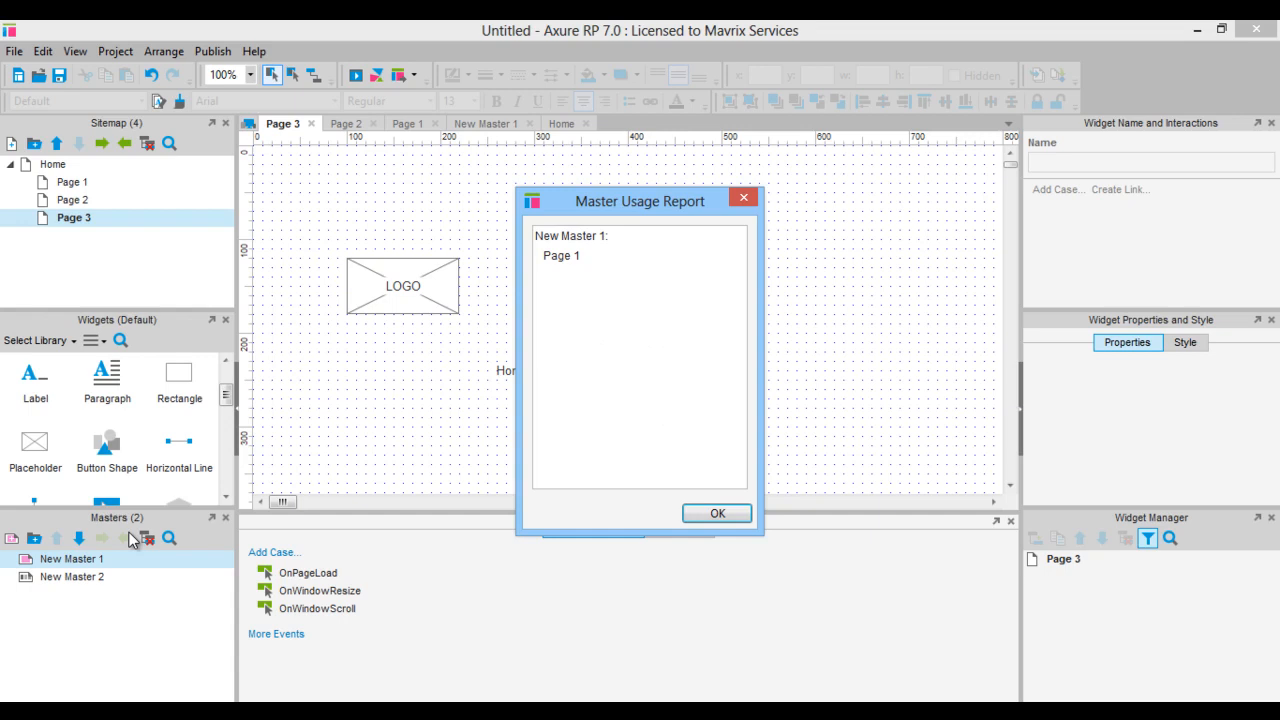
pyautogui.click(710, 515)
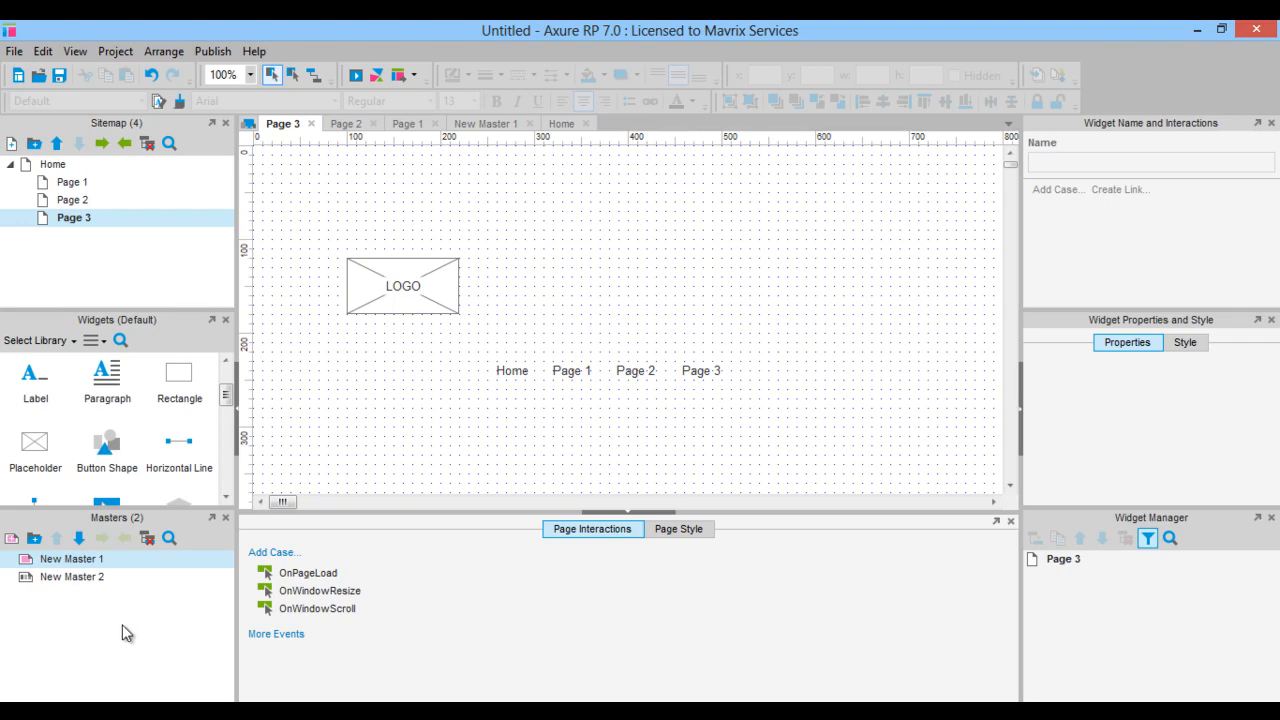
# Step: Add New Master 1 to Page 2 and Page 3, locked to its location in the master
pyautogui.rightClick(66, 561)
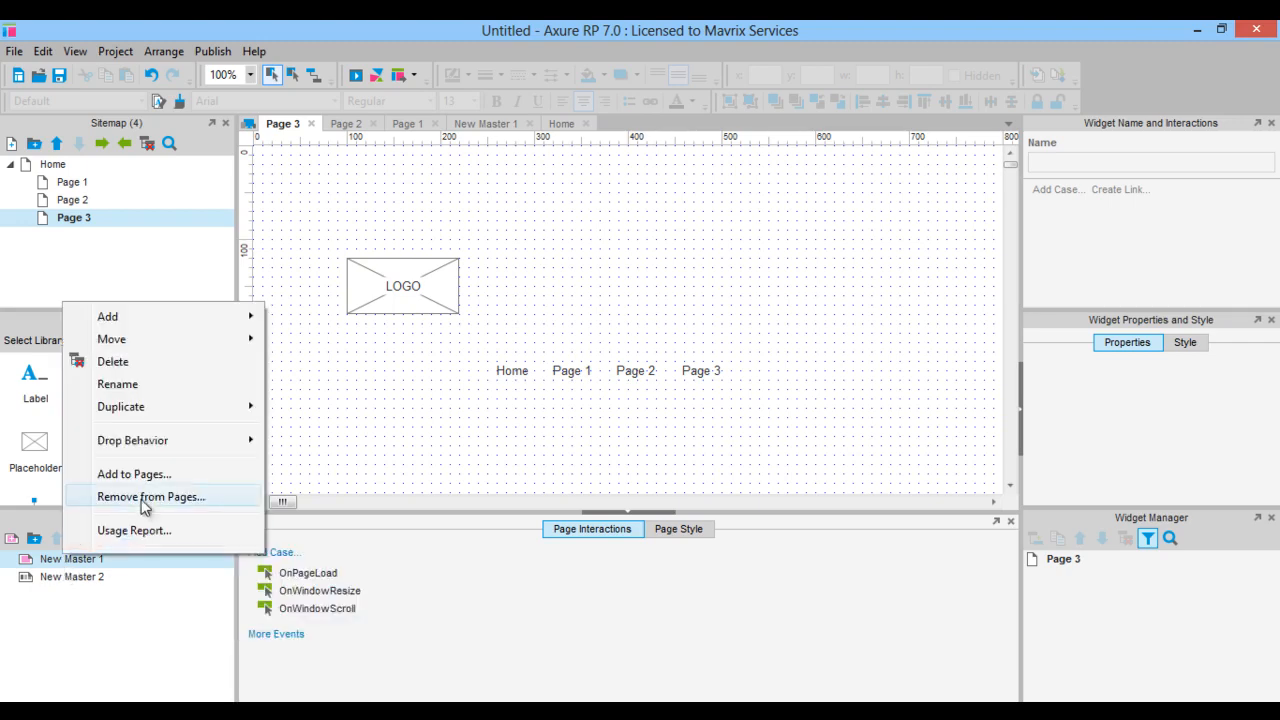
pyautogui.click(148, 474)
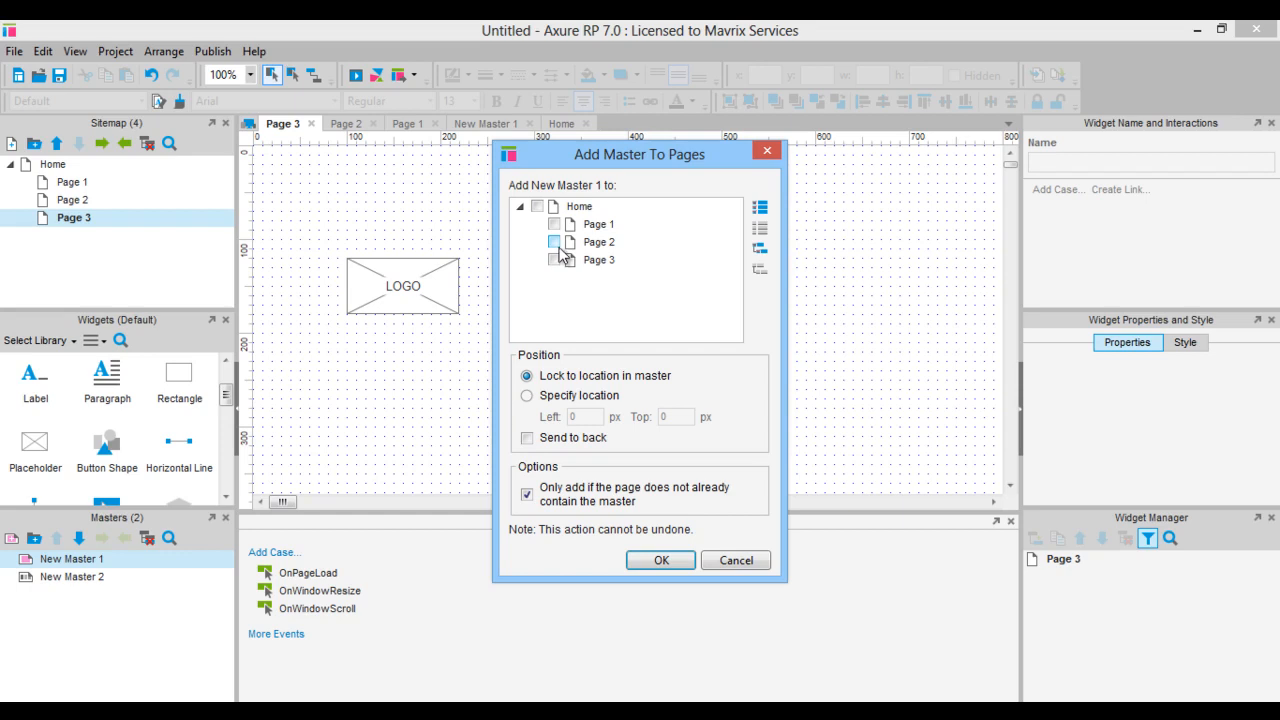
pyautogui.click(554, 242)
pyautogui.click(554, 259)
pyautogui.click(655, 562)
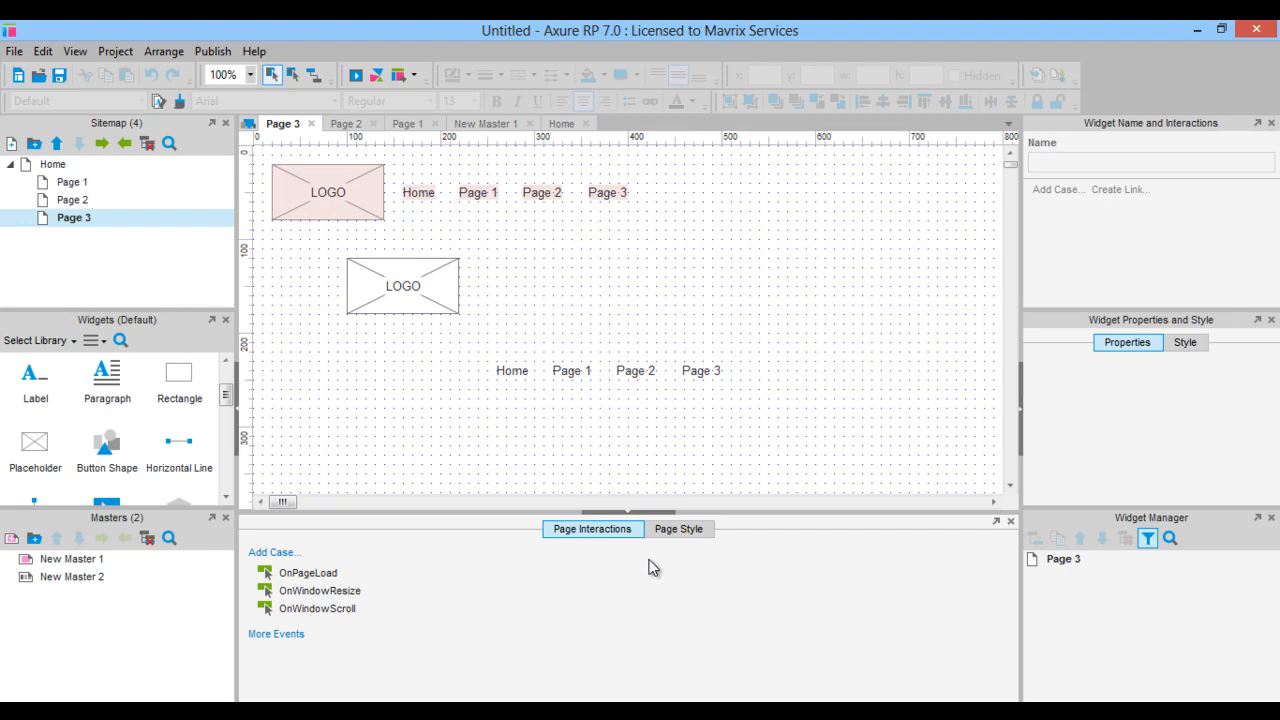
# Step: Try to delete New Master 1 from the masters
pyautogui.rightClick(43, 560)
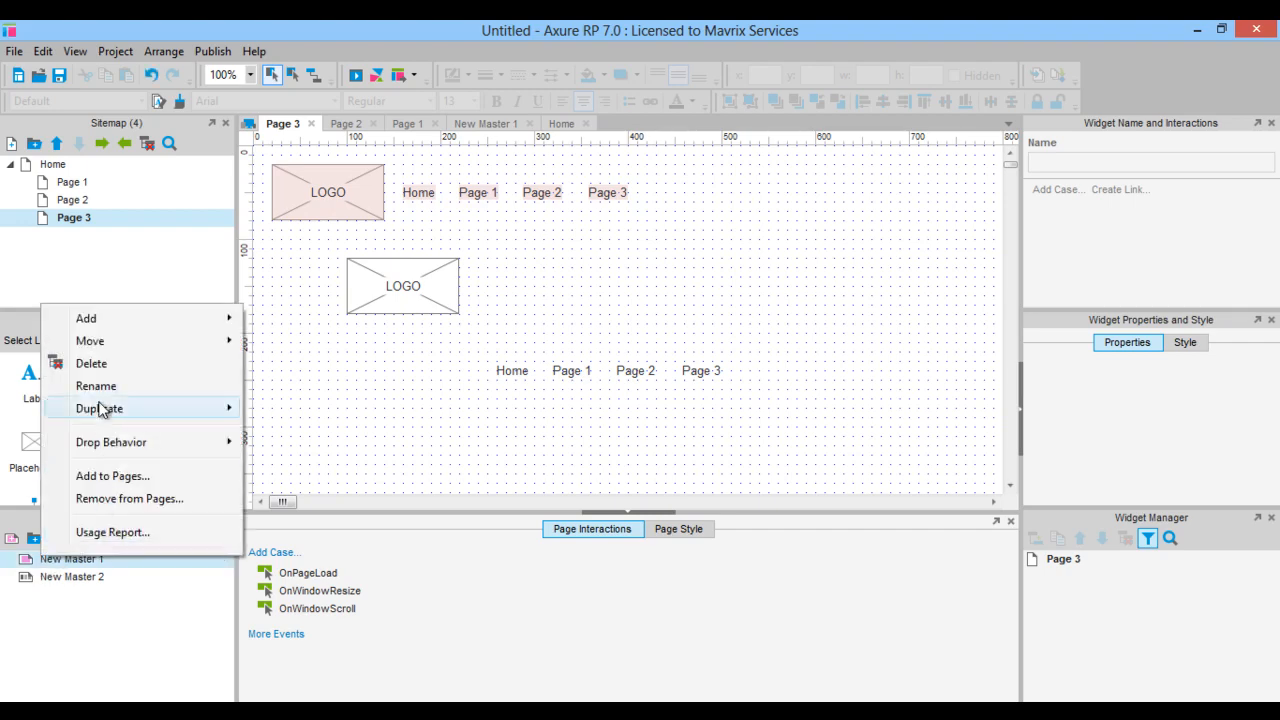
pyautogui.click(91, 364)
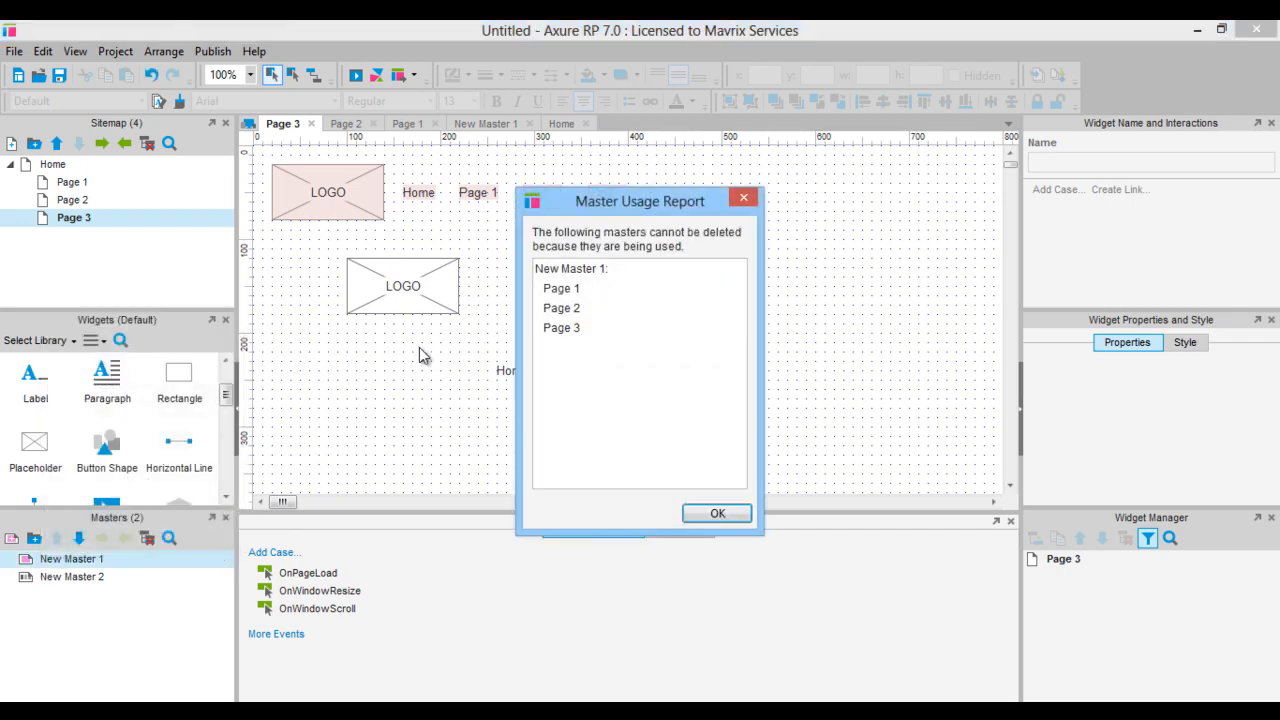
pyautogui.click(703, 513)
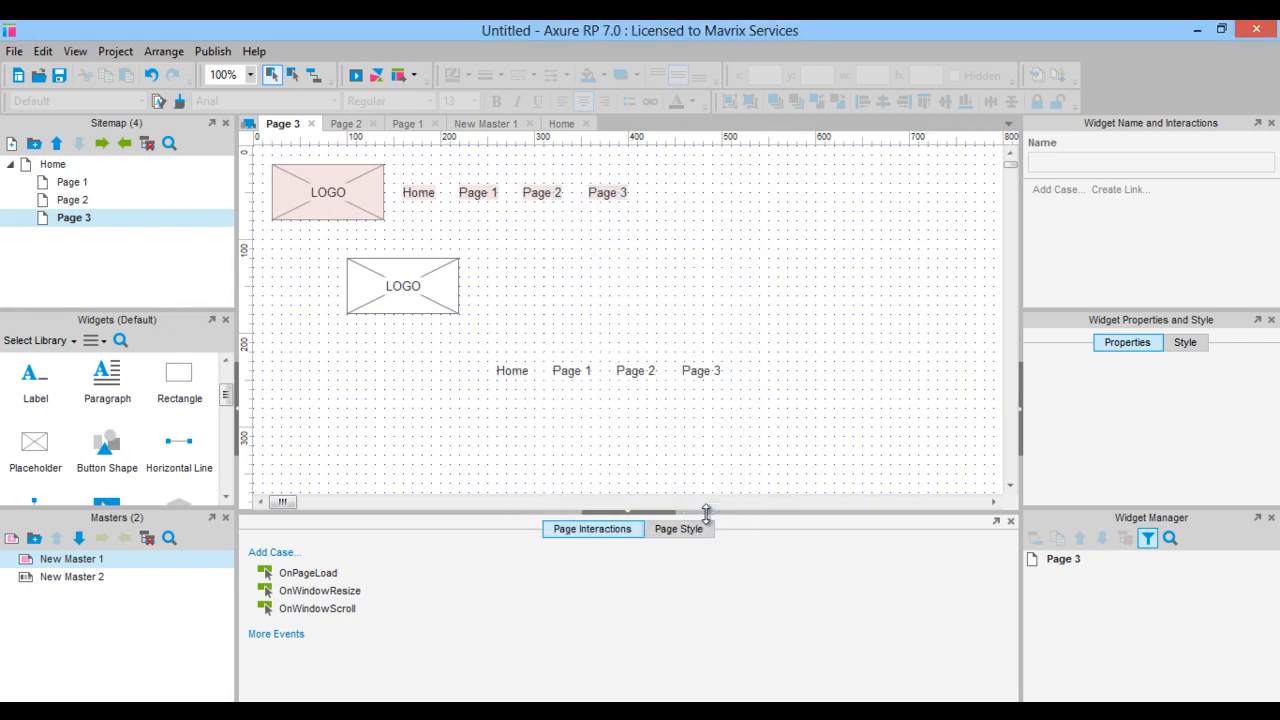